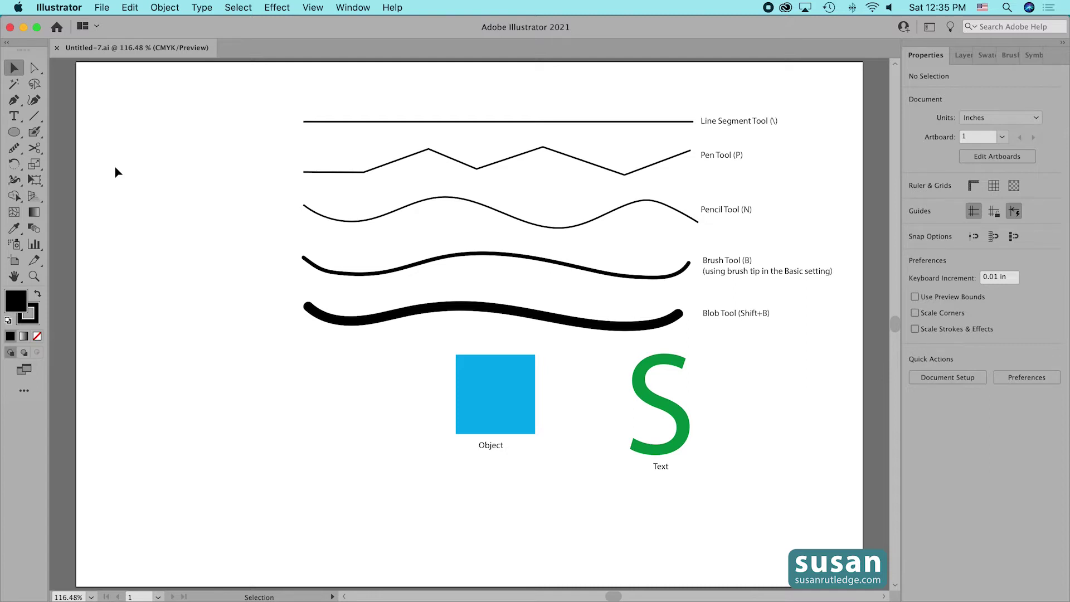
- Switch to the Width Tool to start reshaping the sample strokes
{"action": "left_click", "coordinate": [13, 182]}
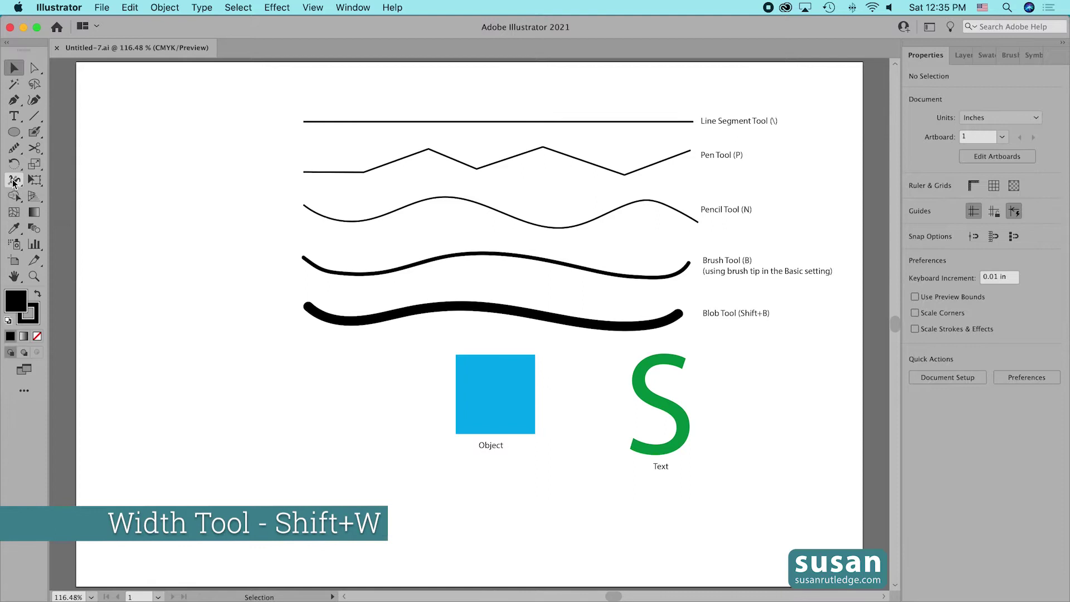
{"action": "left_click_drag", "start_coordinate": [13, 183], "coordinate": [55, 179]}
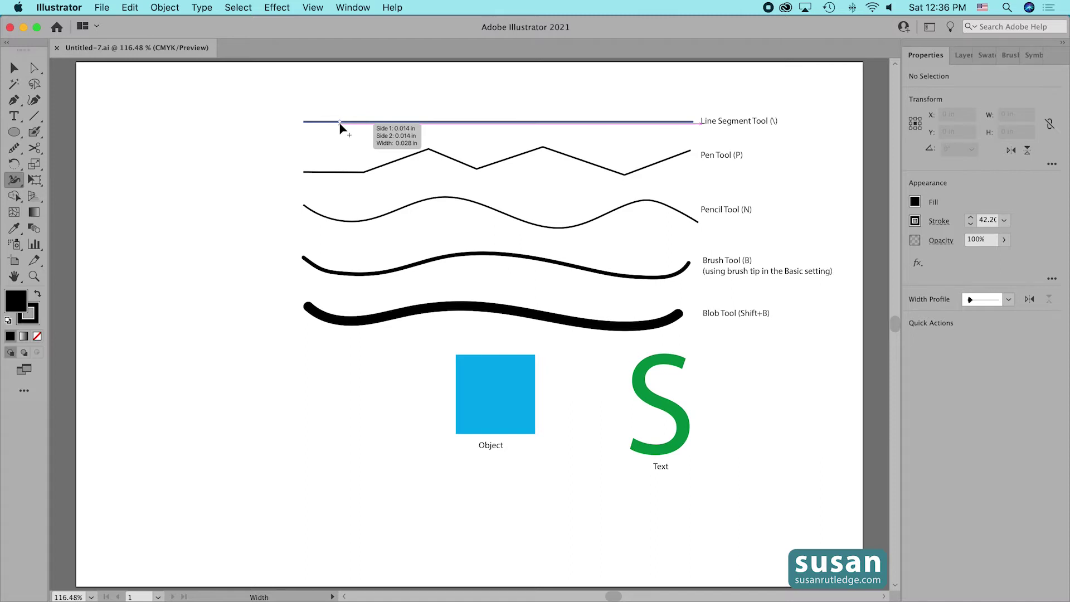
{"action": "left_click_drag", "start_coordinate": [340, 122], "coordinate": [339, 128]}
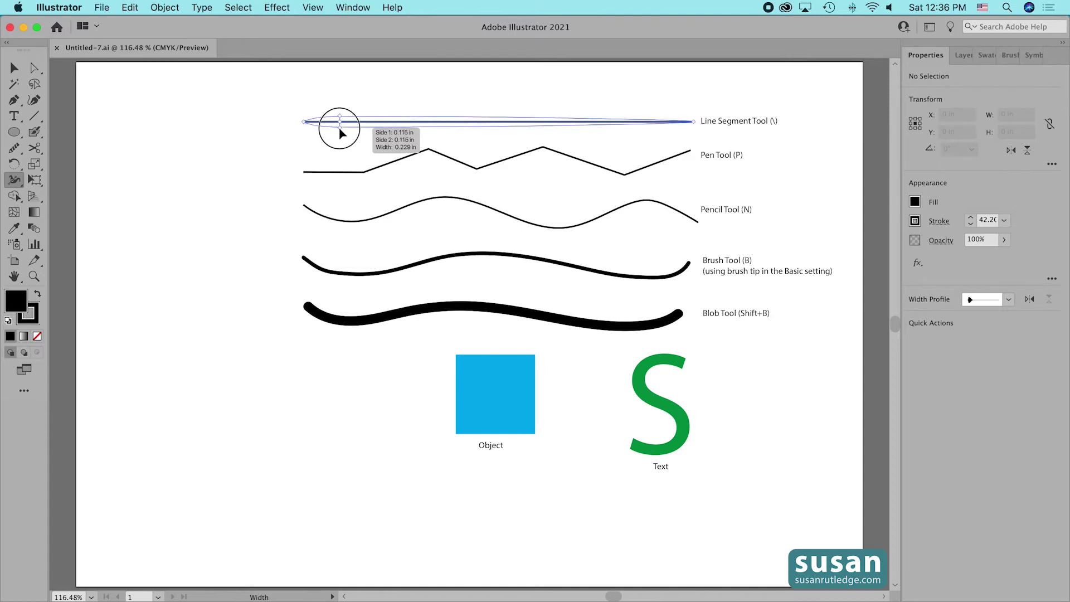
{"action": "left_click_drag", "start_coordinate": [340, 129], "coordinate": [340, 130]}
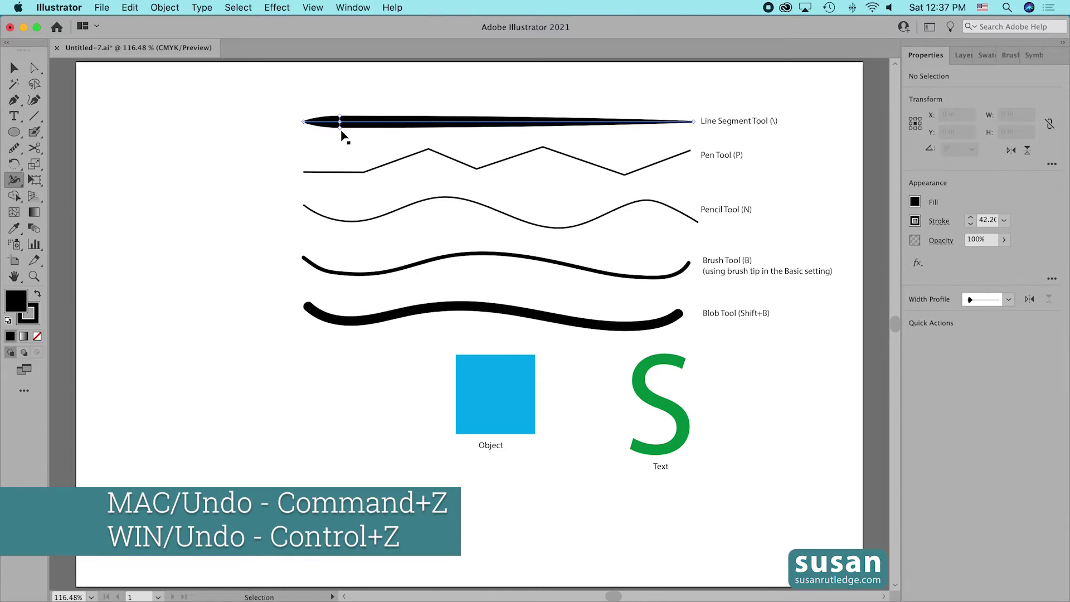
{"action": "key", "text": "super+z"}
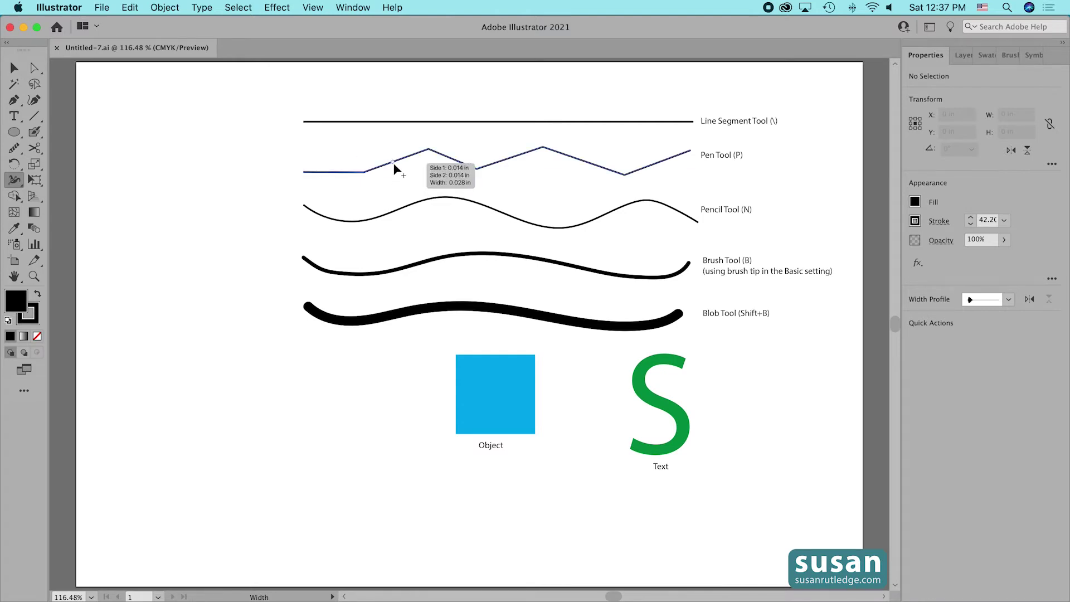
{"action": "left_click_drag", "start_coordinate": [394, 165], "coordinate": [394, 169]}
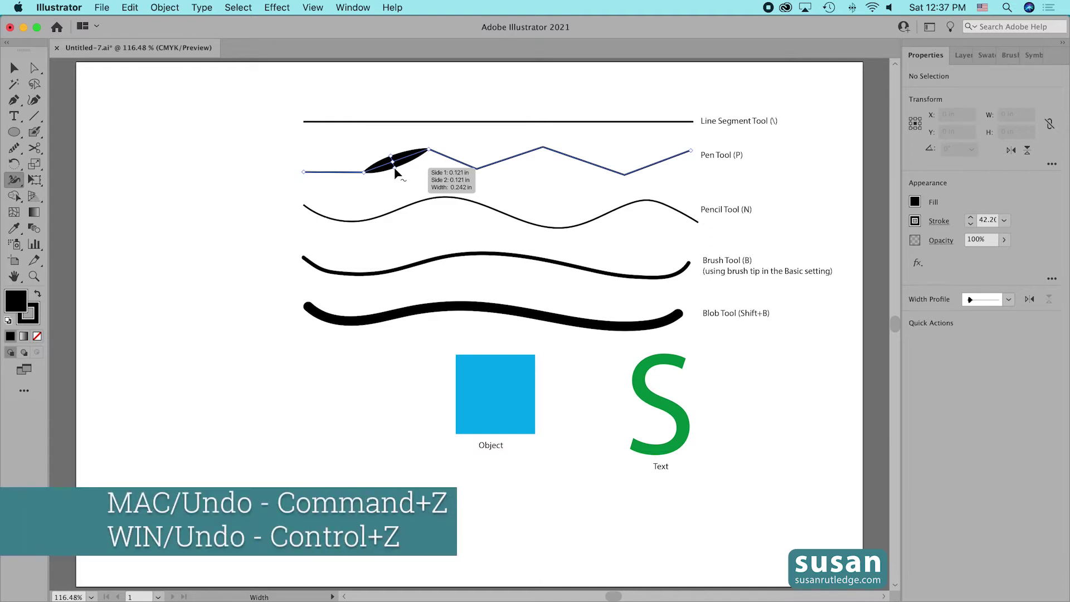
{"action": "key", "text": "super+z"}
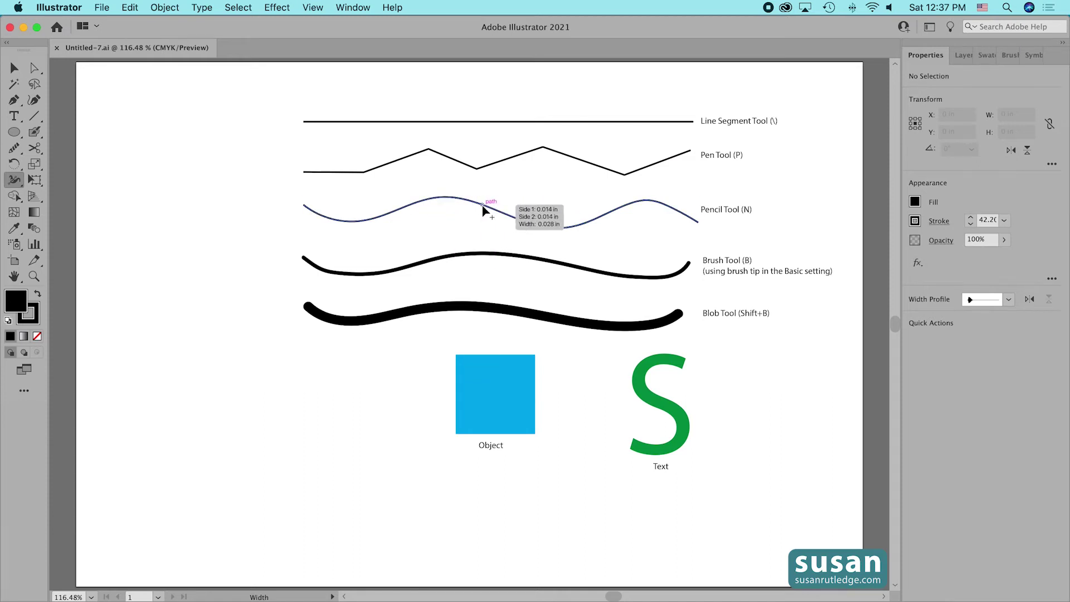
{"action": "left_click_drag", "start_coordinate": [482, 209], "coordinate": [491, 218]}
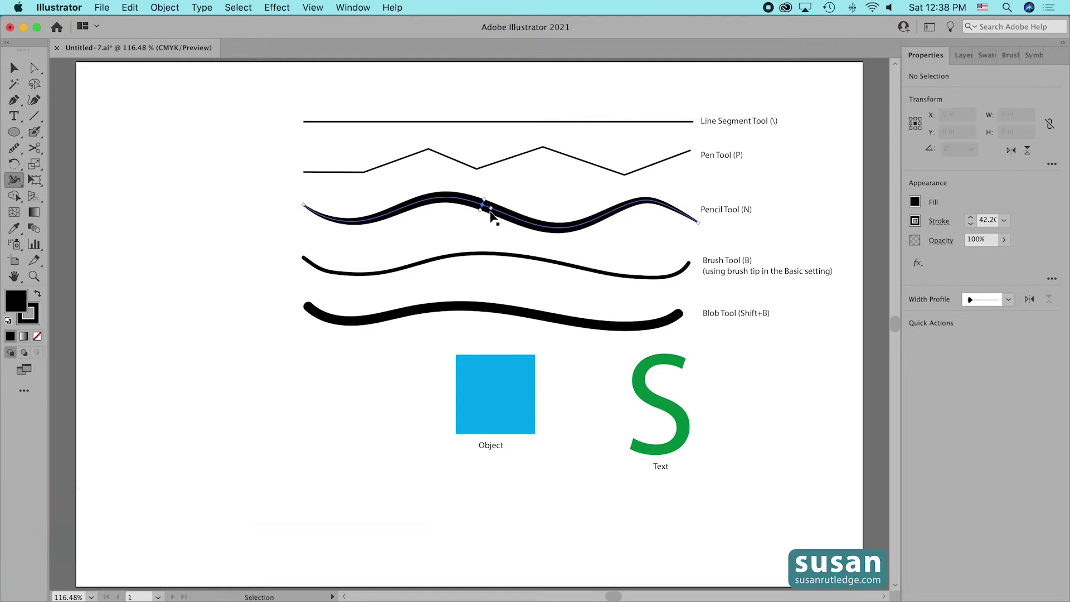
{"action": "key", "text": "super+z"}
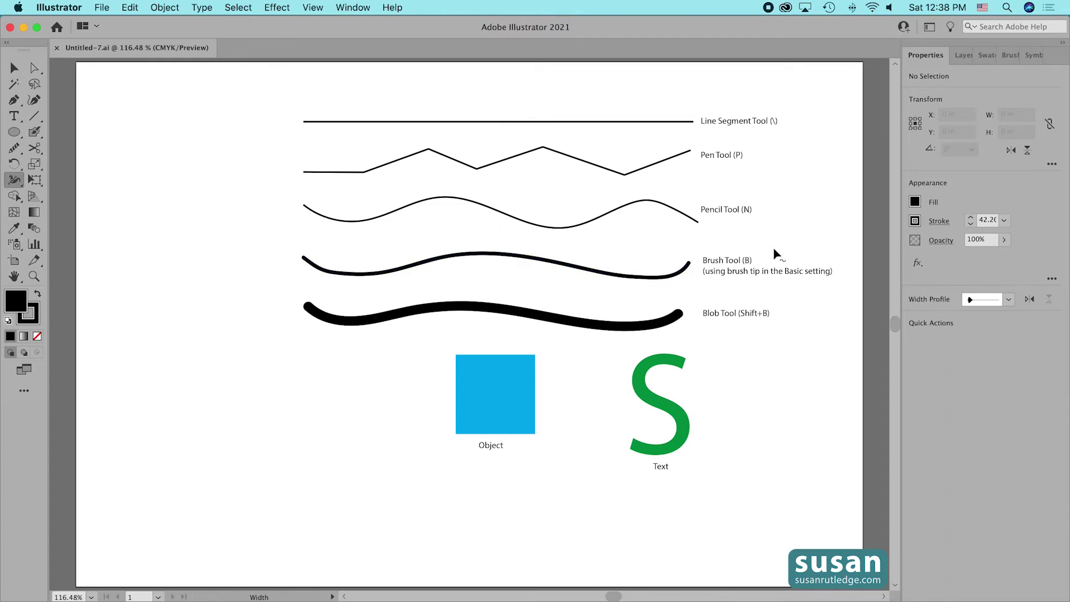
- Make the 5 pt. Round brush current from the Brushes panel
{"action": "left_click", "coordinate": [1010, 56]}
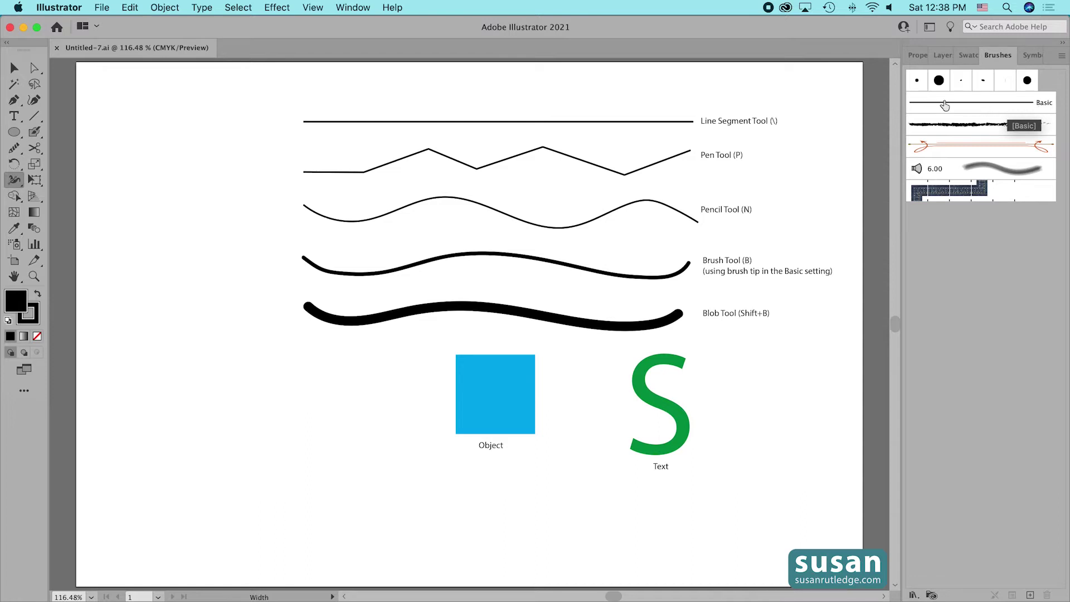
{"action": "left_click", "coordinate": [917, 84]}
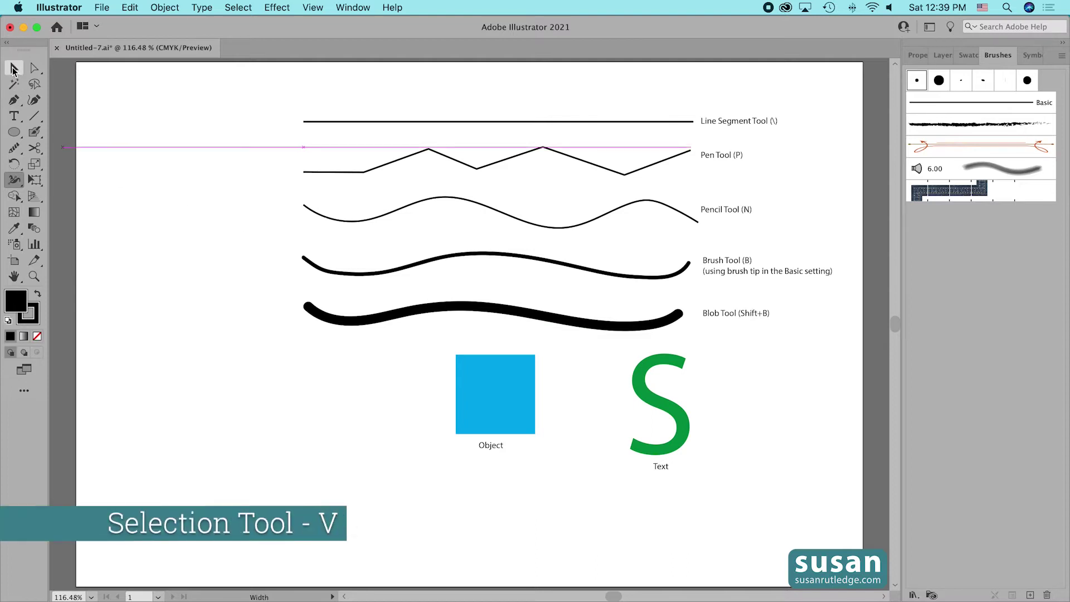
{"action": "left_click", "coordinate": [13, 68]}
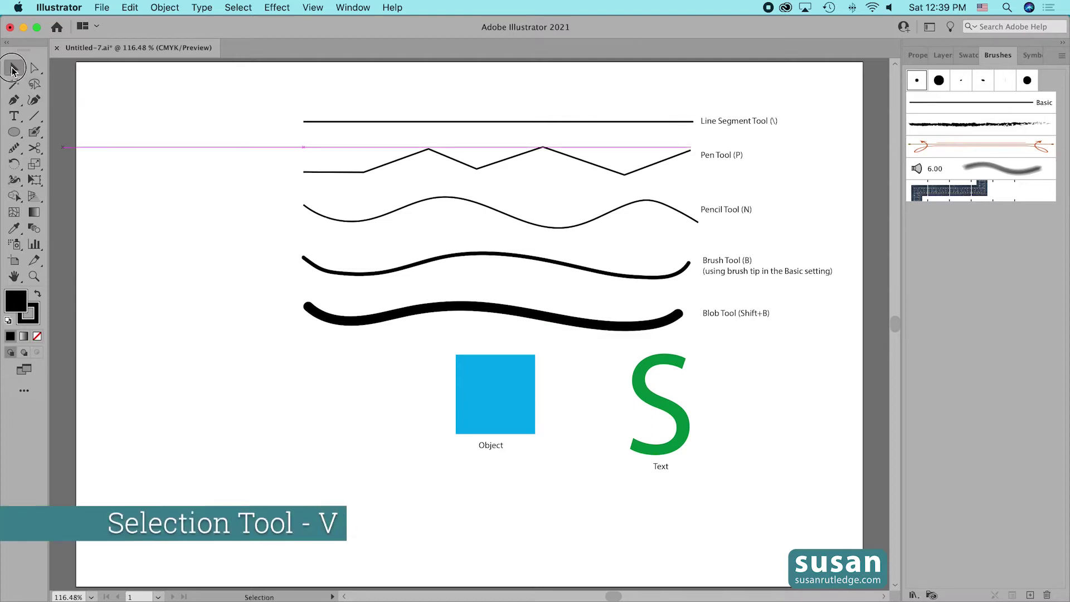
{"action": "left_click", "coordinate": [523, 399]}
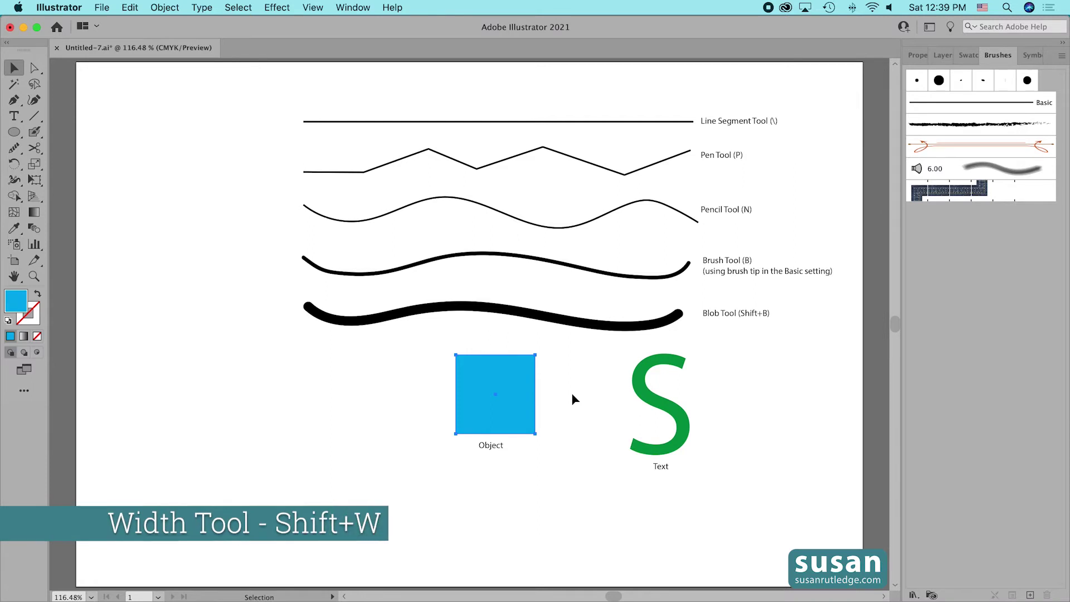
{"action": "key", "text": "shift+w"}
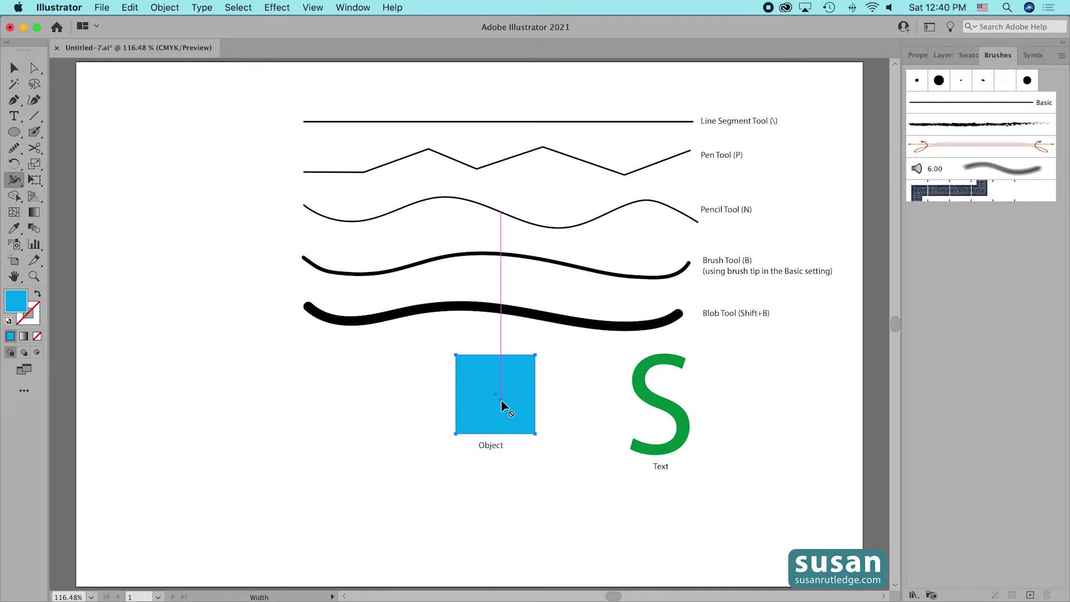
{"action": "key", "text": "v"}
{"action": "left_click", "coordinate": [678, 341]}
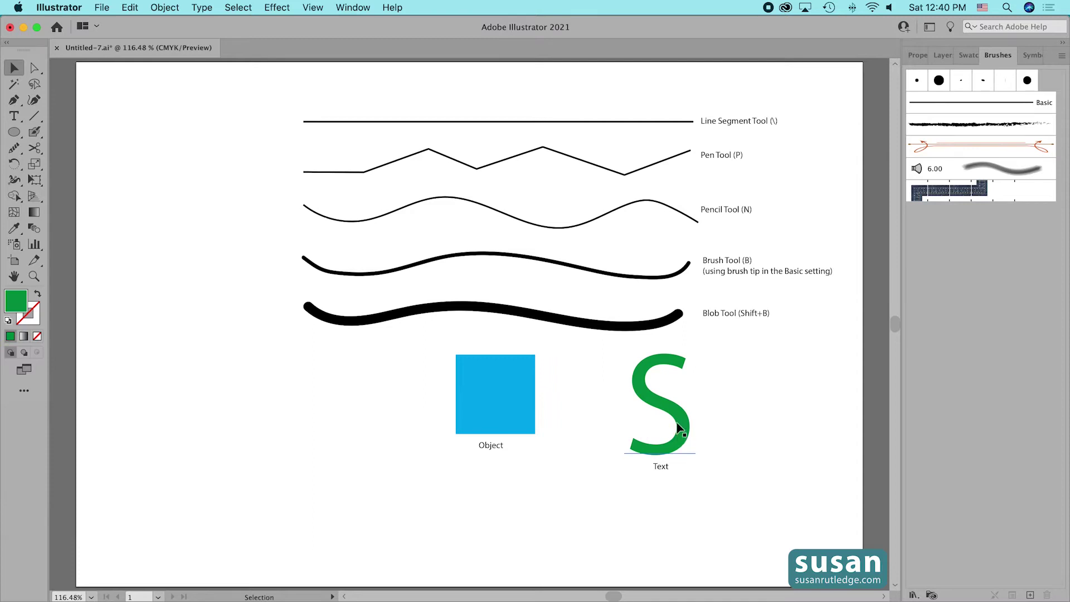
{"action": "left_click", "coordinate": [660, 406]}
{"action": "key", "text": "shift+w"}
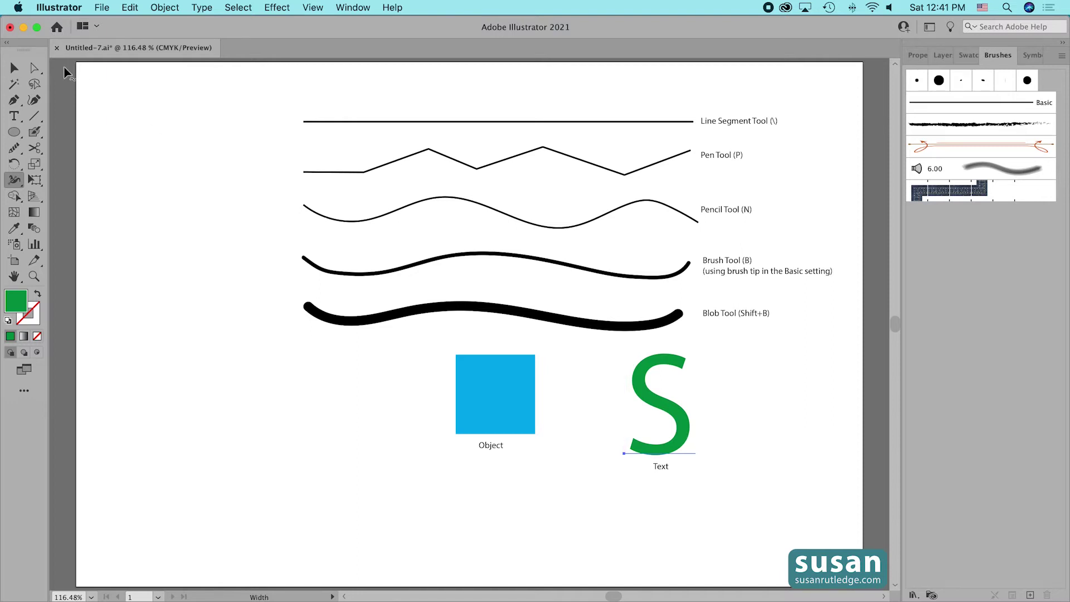
- Apply the stitched denim pattern brush to the Brush Tool wave
{"action": "left_click", "coordinate": [13, 69]}
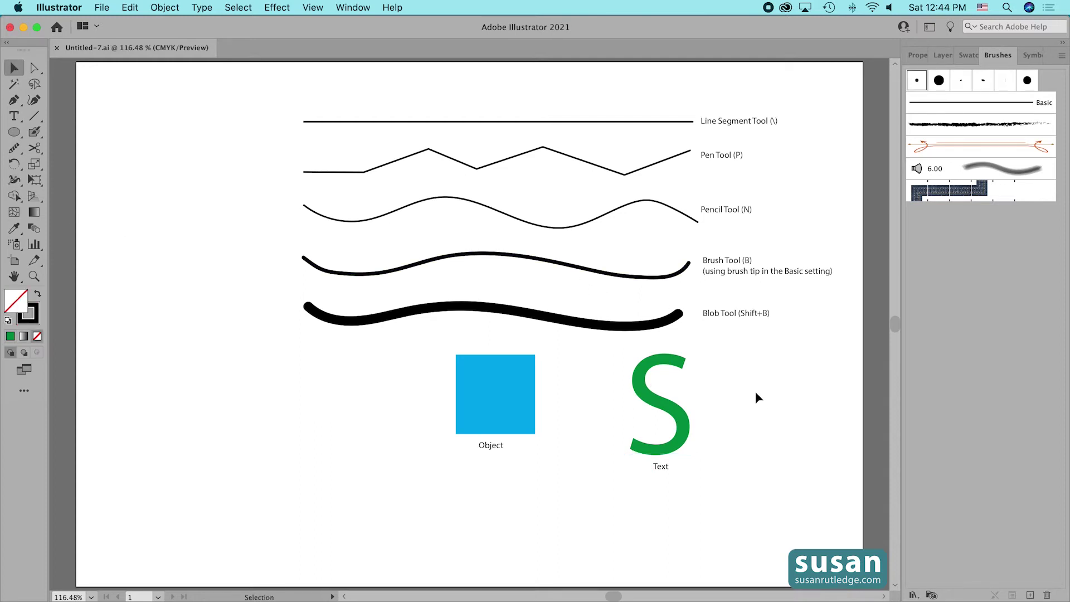
{"action": "left_click", "coordinate": [636, 276]}
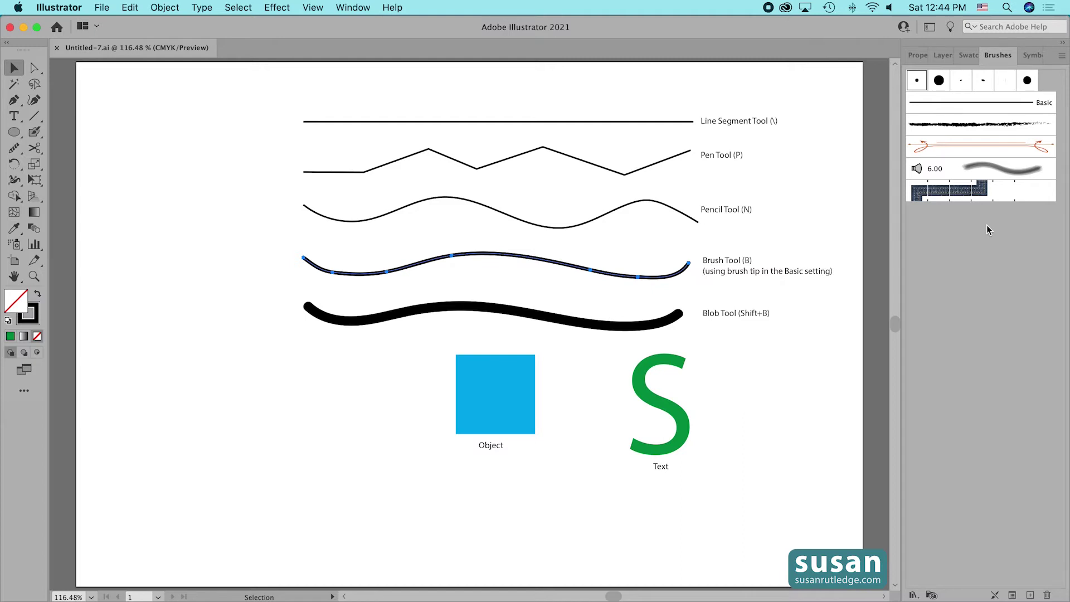
{"action": "left_click", "coordinate": [946, 195]}
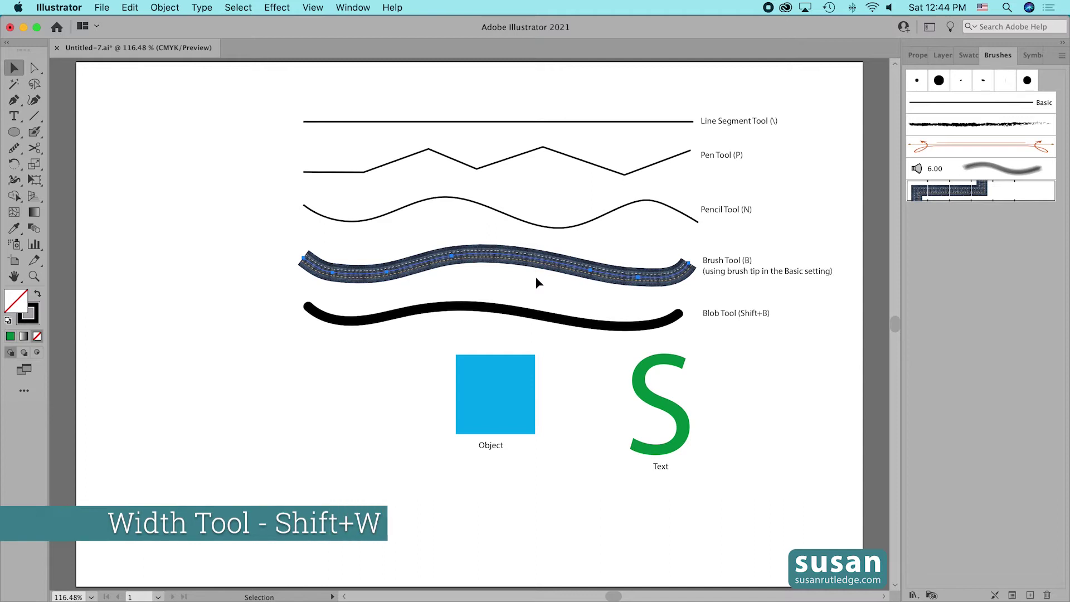
- Widen the patterned wave's stroke with the Width Tool, then select the Blob Tool stroke
{"action": "key", "text": "shift+w"}
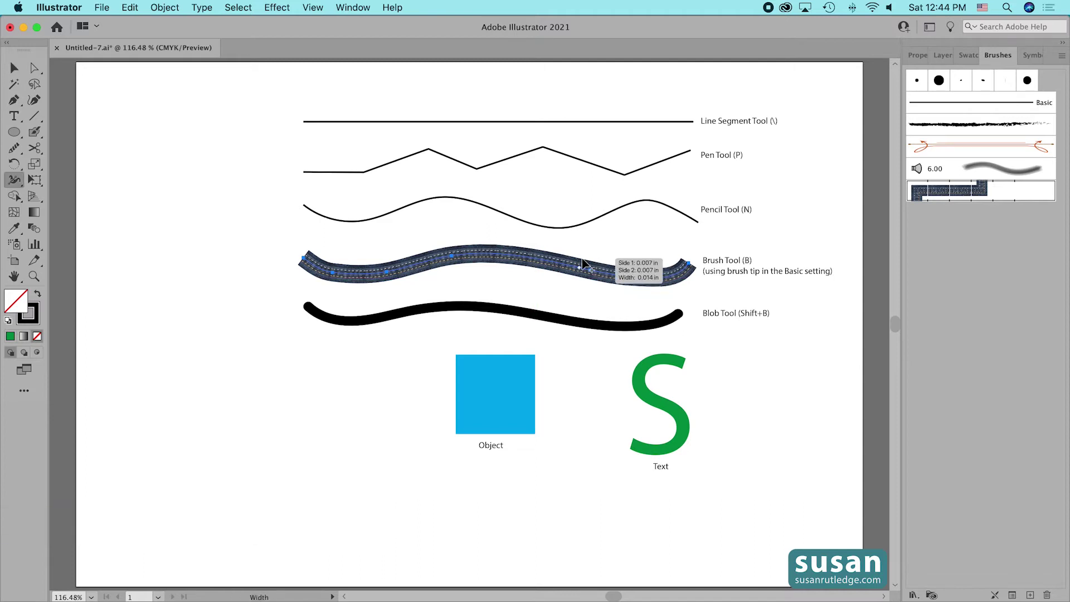
{"action": "left_click_drag", "start_coordinate": [553, 275], "coordinate": [554, 276]}
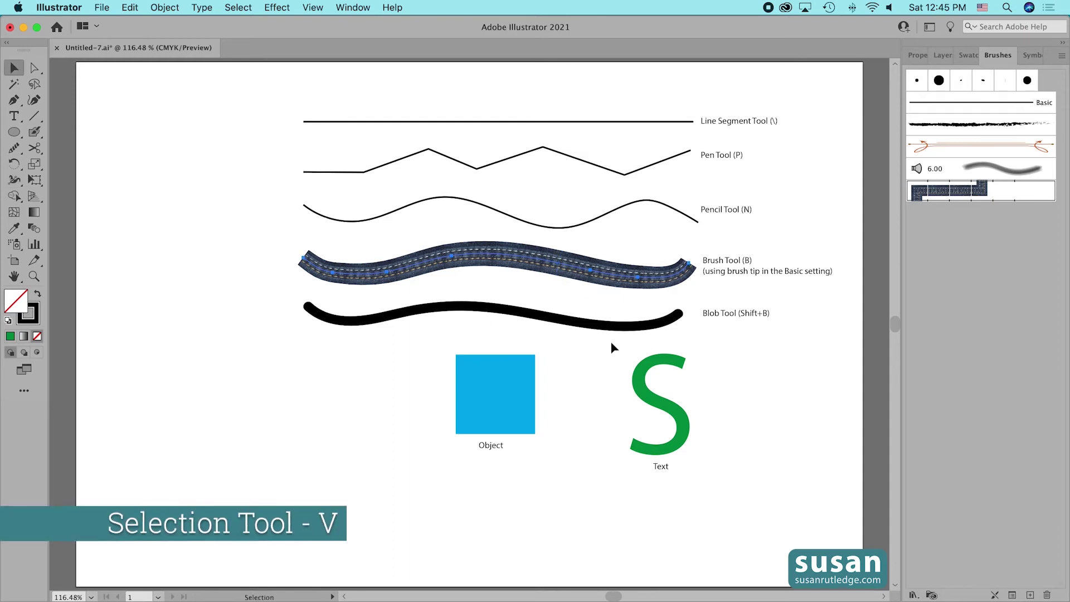
{"action": "left_click", "coordinate": [571, 325]}
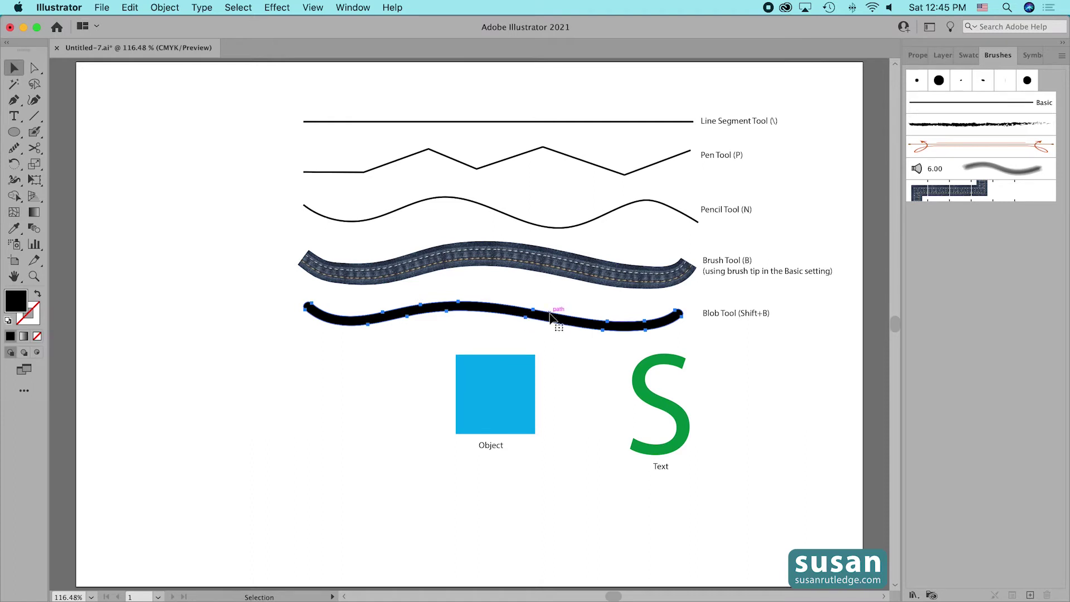
- Fill the blob path with orange and give it a 1 pt stroke
{"action": "left_click", "coordinate": [914, 55]}
{"action": "left_click", "coordinate": [917, 221]}
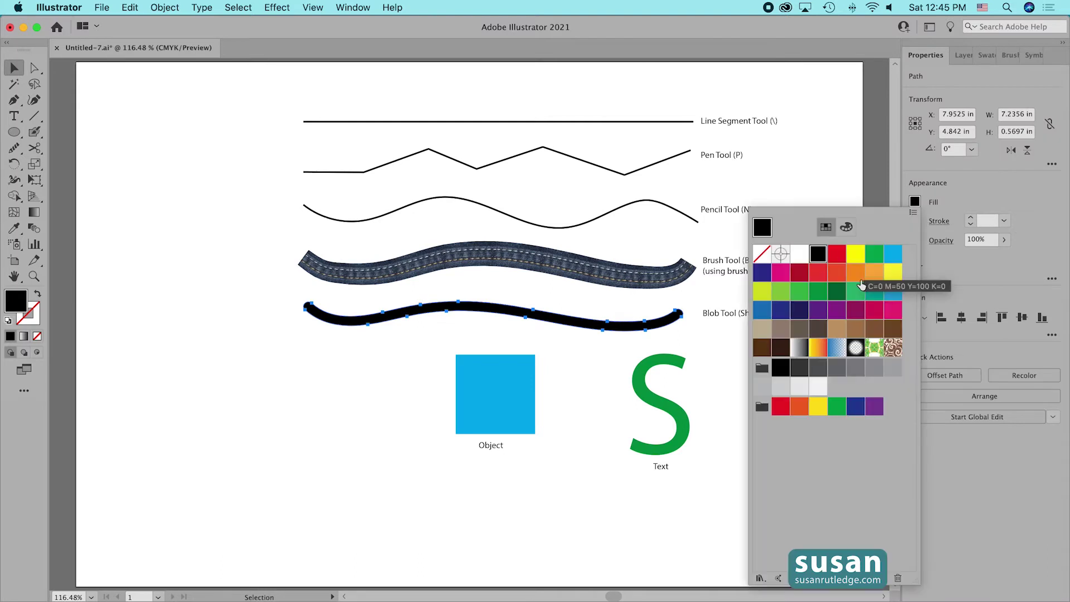
{"action": "left_click", "coordinate": [854, 274]}
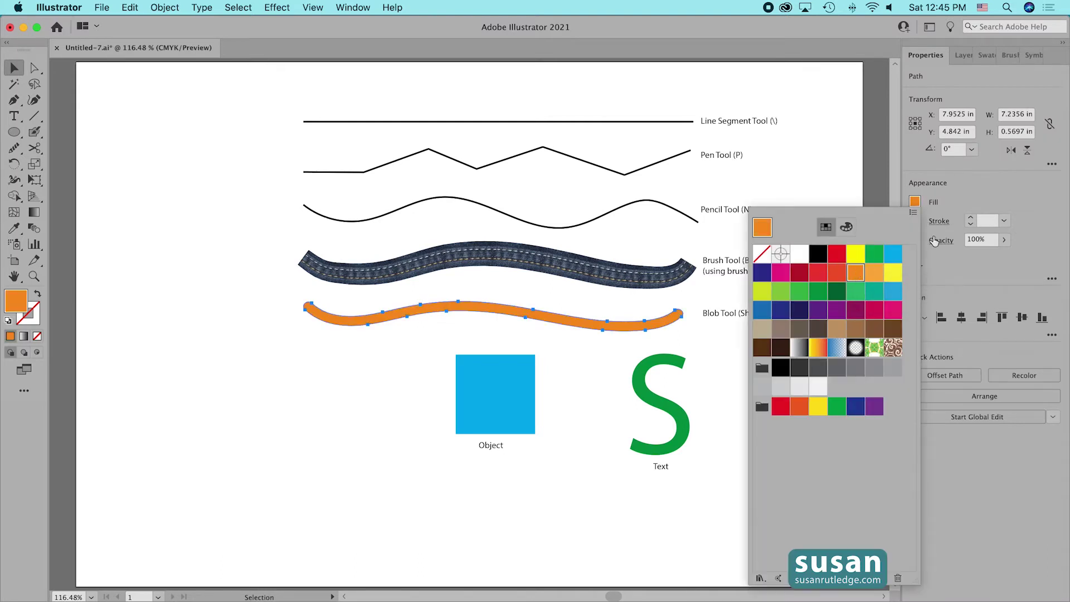
{"action": "left_click", "coordinate": [971, 218]}
{"action": "left_click", "coordinate": [970, 217]}
{"action": "left_click", "coordinate": [971, 218]}
{"action": "left_click", "coordinate": [971, 218]}
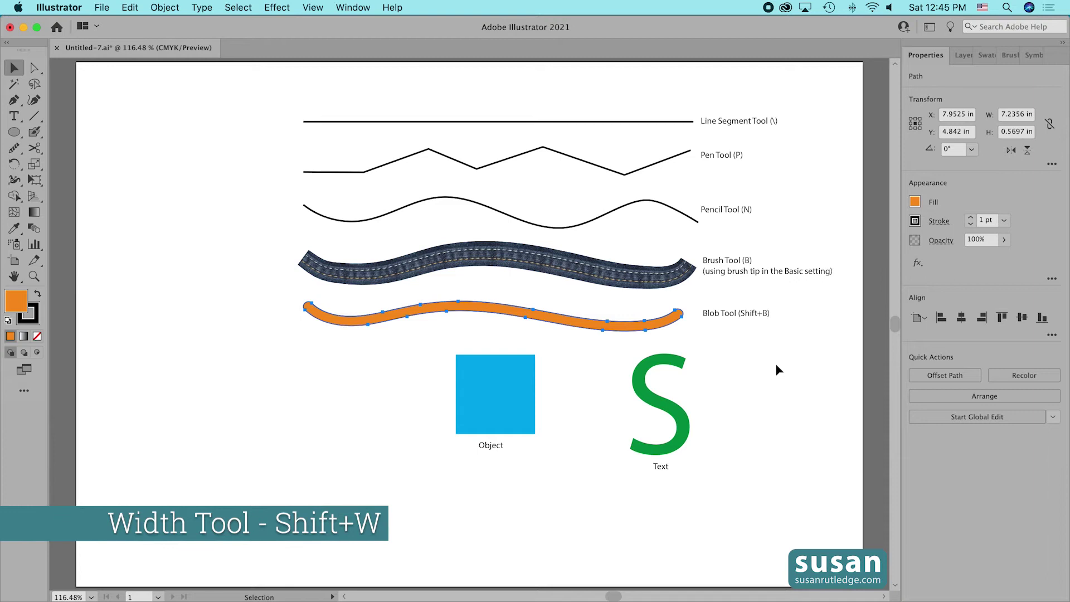
- Widen the blob's stroke at one point and try orange, then set the stroke to None
{"action": "key", "text": "shift+w"}
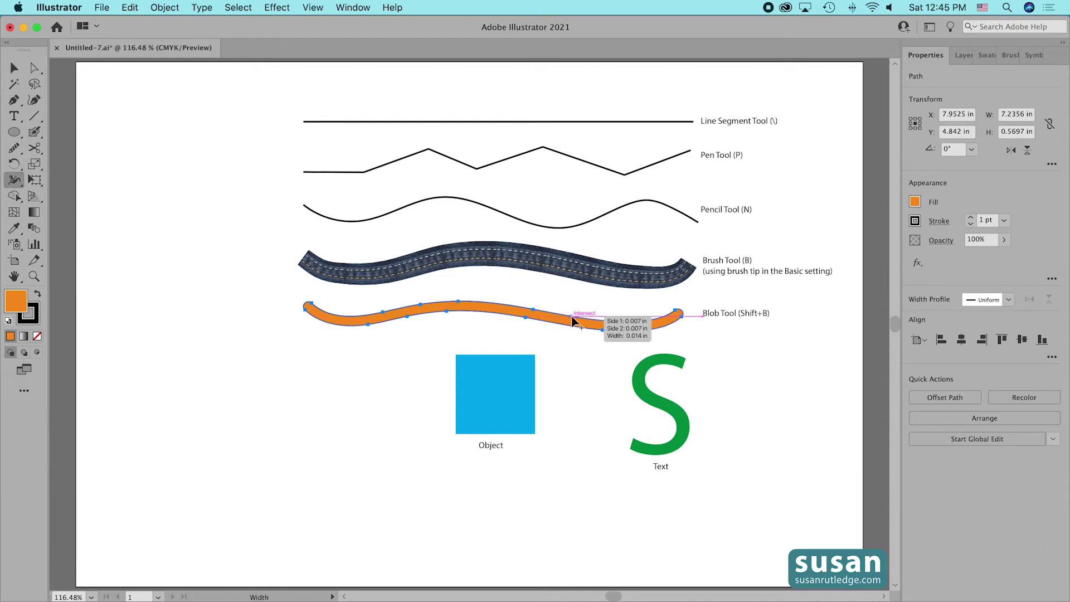
{"action": "left_click_drag", "start_coordinate": [574, 318], "coordinate": [573, 305]}
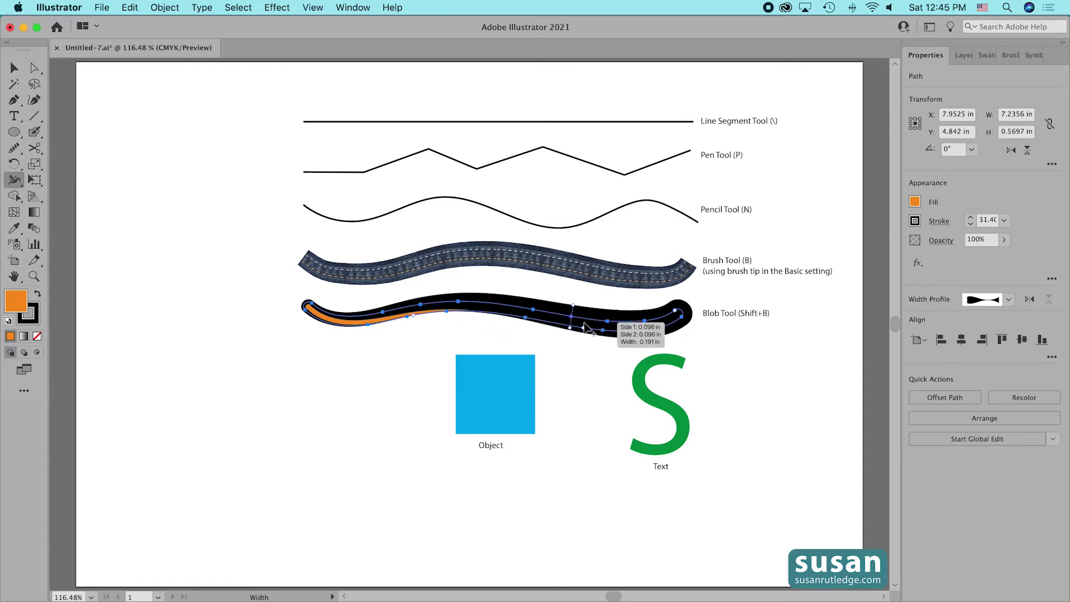
{"action": "left_click", "coordinate": [915, 221]}
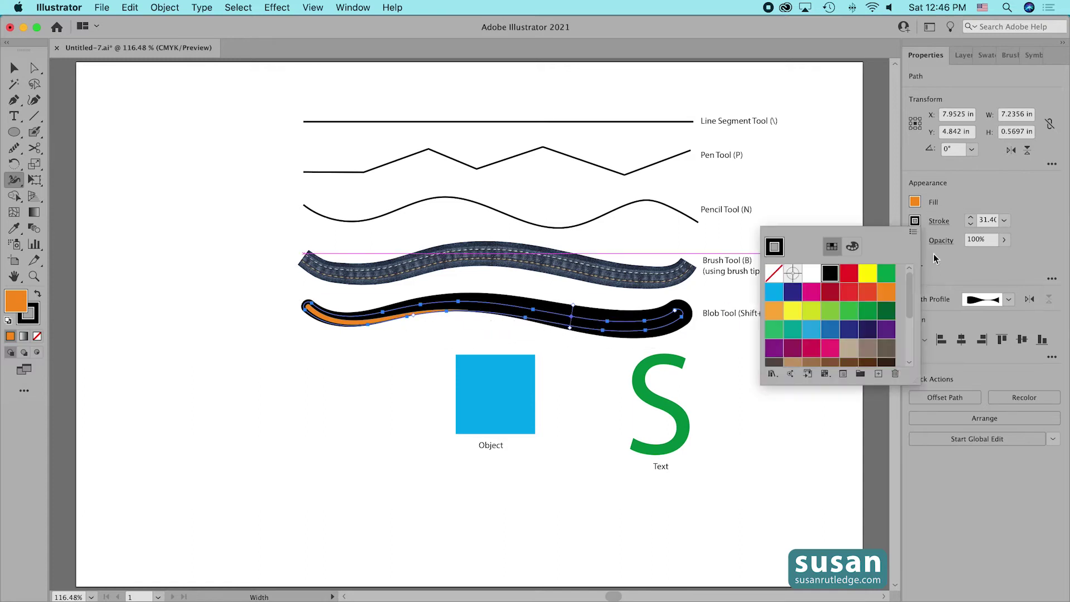
{"action": "left_click", "coordinate": [886, 292]}
{"action": "key", "text": "Escape"}
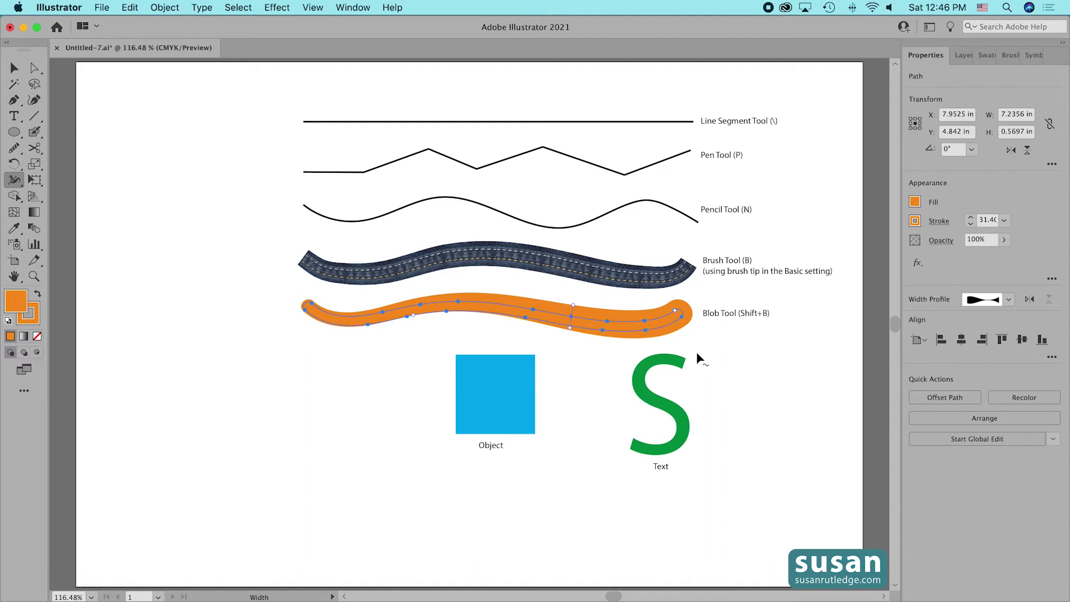
{"action": "left_click", "coordinate": [914, 220]}
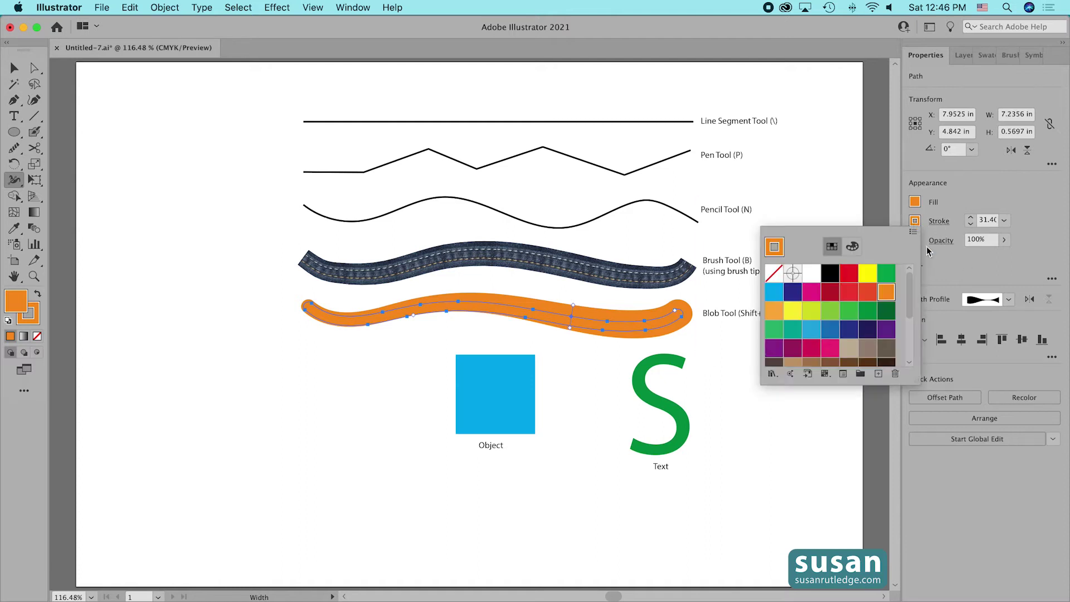
{"action": "left_click", "coordinate": [774, 274]}
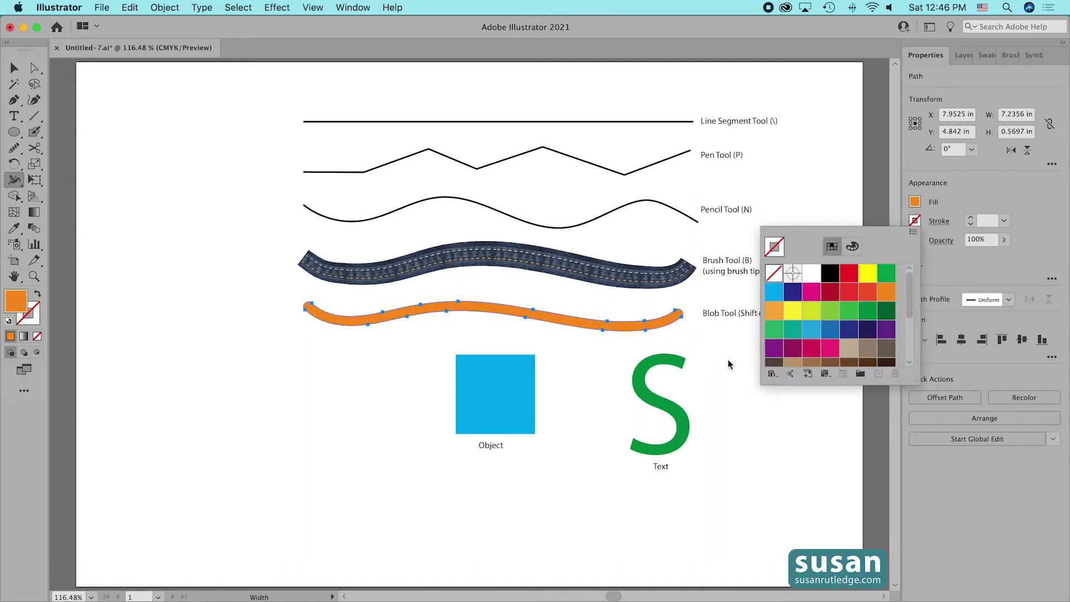
{"action": "left_click", "coordinate": [767, 451]}
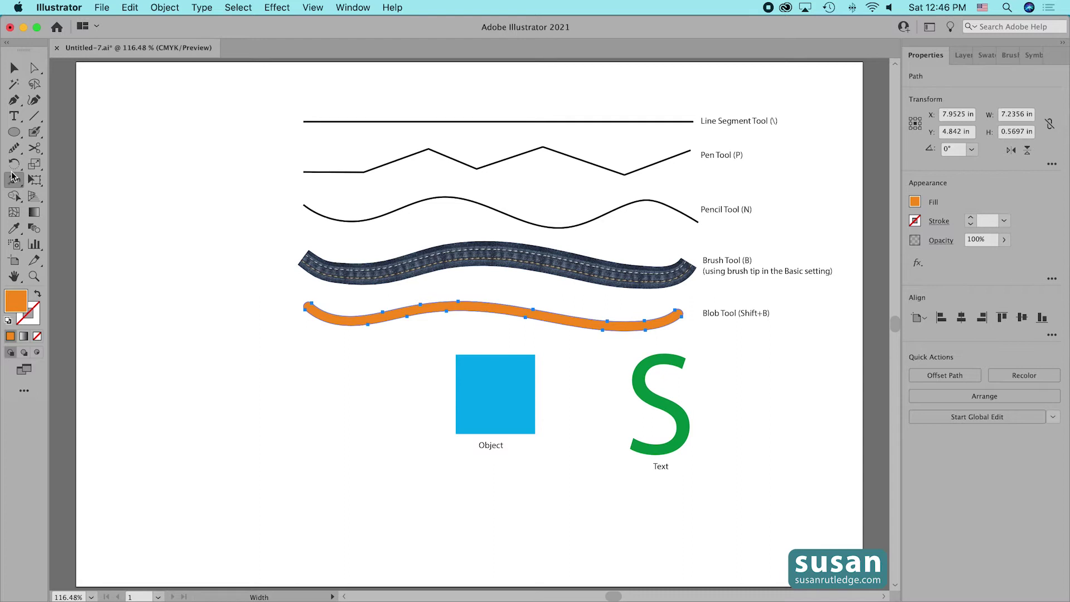
{"action": "left_click", "coordinate": [14, 67]}
{"action": "left_click", "coordinate": [504, 407]}
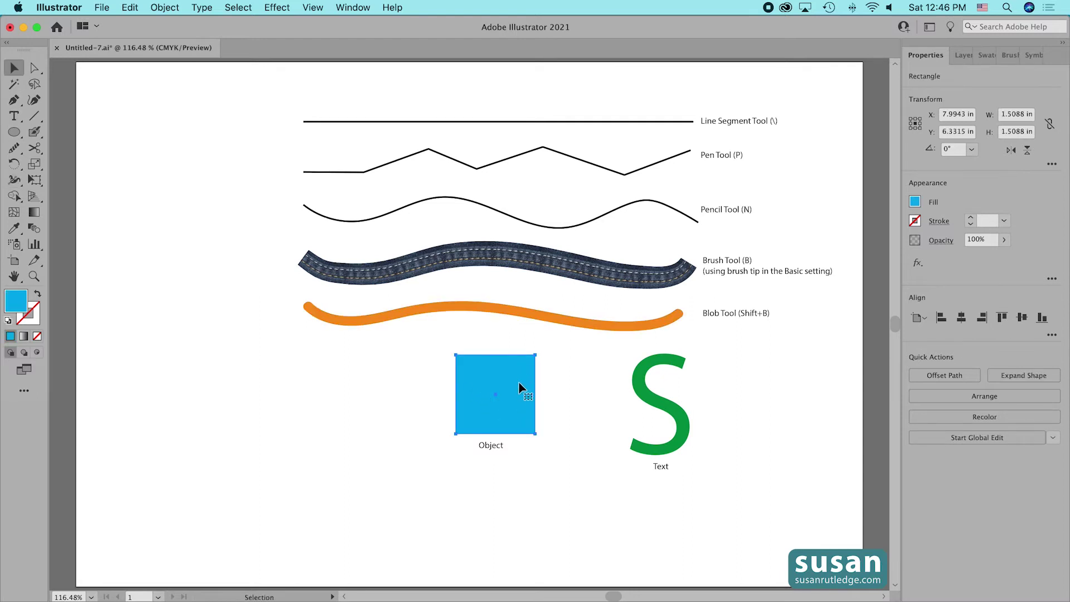
{"action": "left_click", "coordinate": [970, 219]}
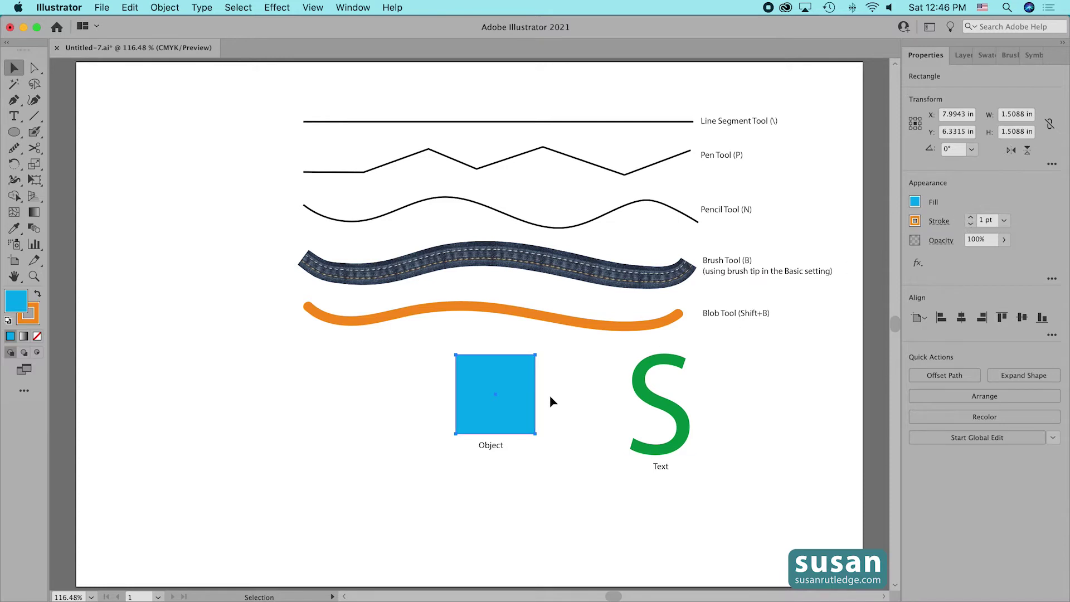
{"action": "key", "text": "shift+w"}
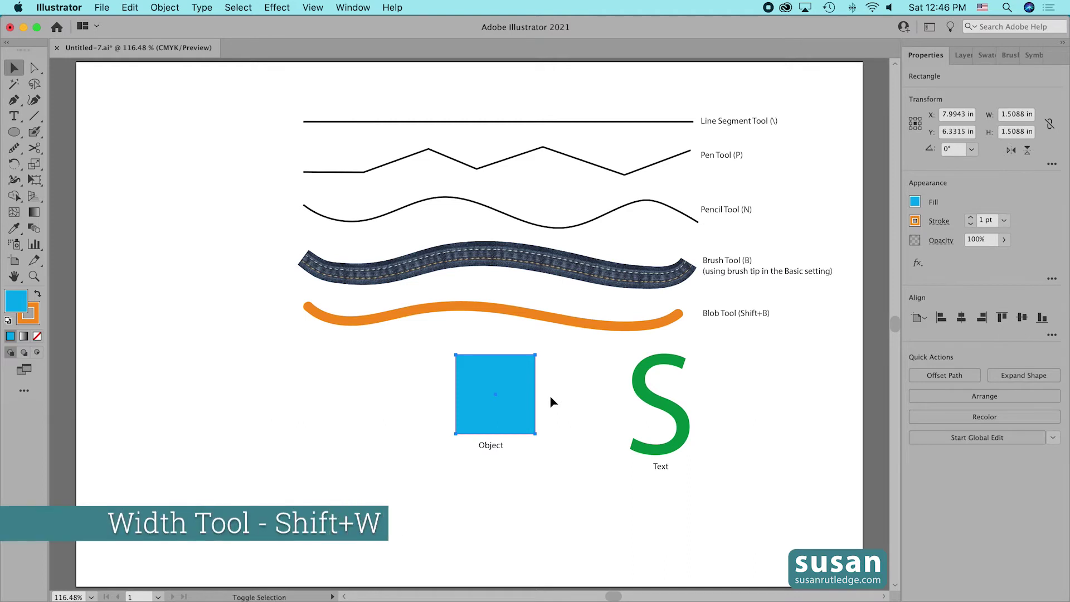
{"action": "left_click_drag", "start_coordinate": [503, 359], "coordinate": [505, 341]}
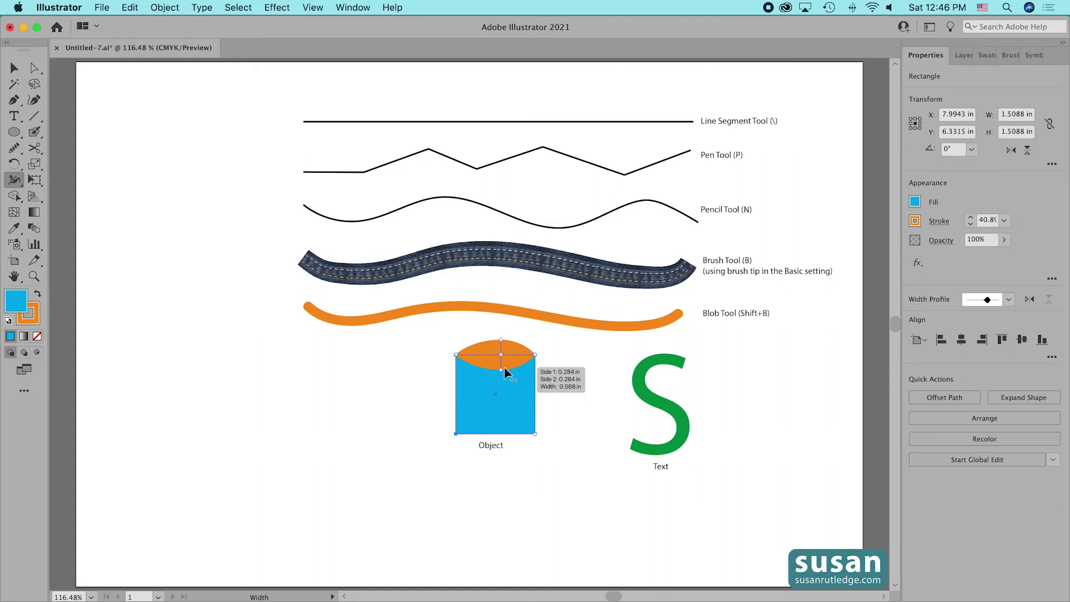
{"action": "left_click", "coordinate": [916, 222]}
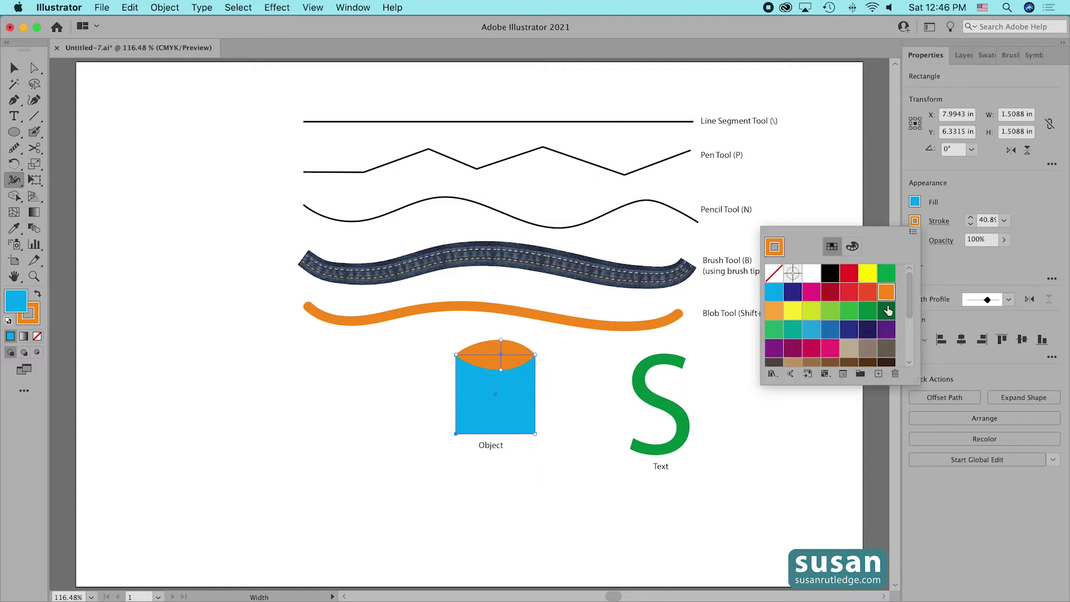
{"action": "left_click", "coordinate": [774, 291]}
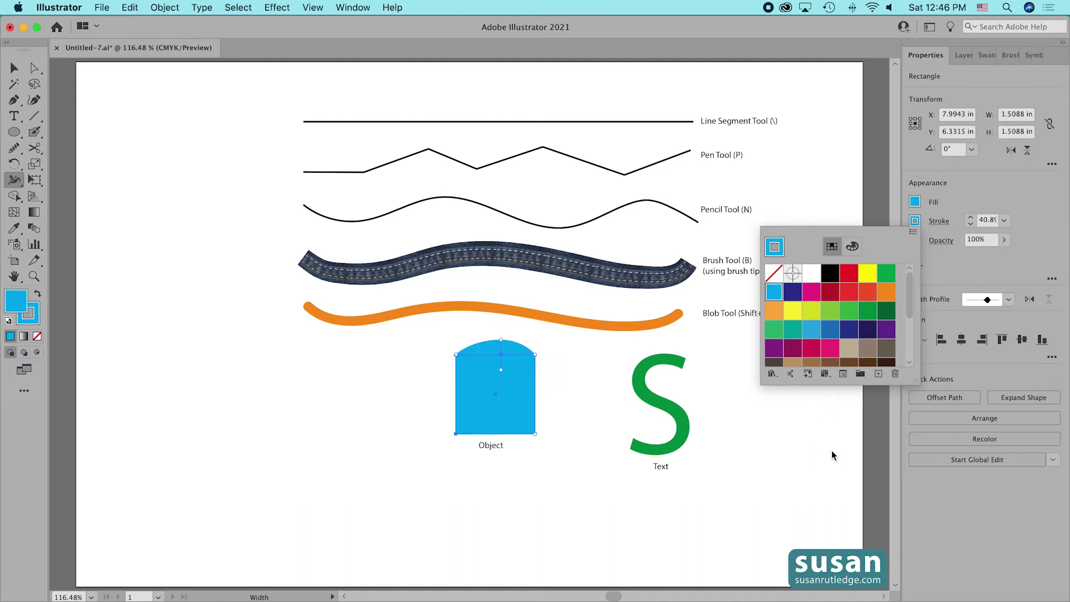
{"action": "left_click", "coordinate": [867, 433]}
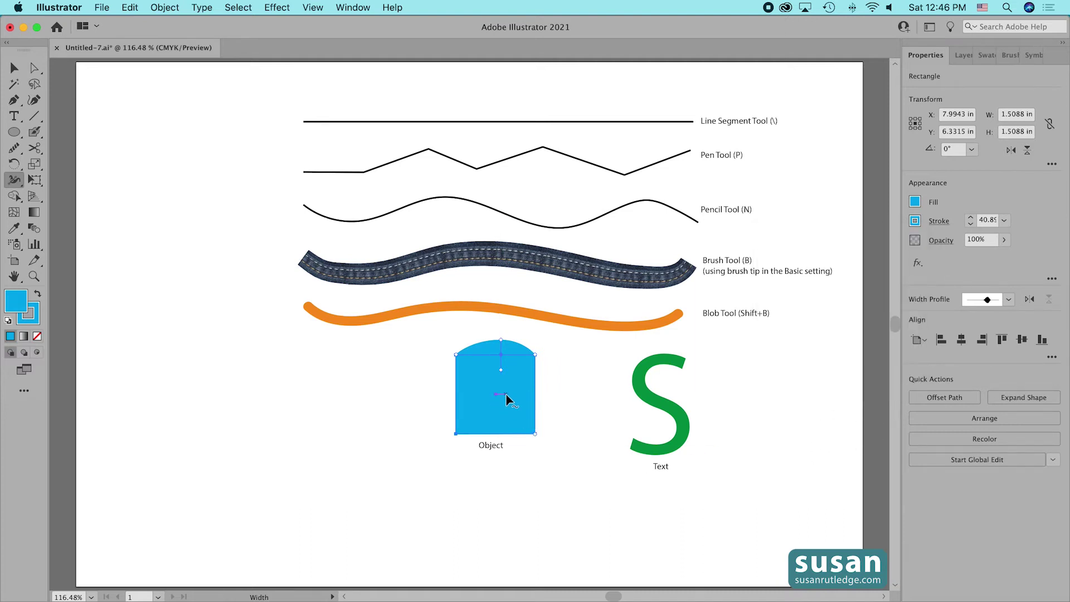
{"action": "left_click_drag", "start_coordinate": [983, 220], "coordinate": [1020, 223]}
{"action": "type", "text": "0"}
{"action": "key", "text": "Return"}
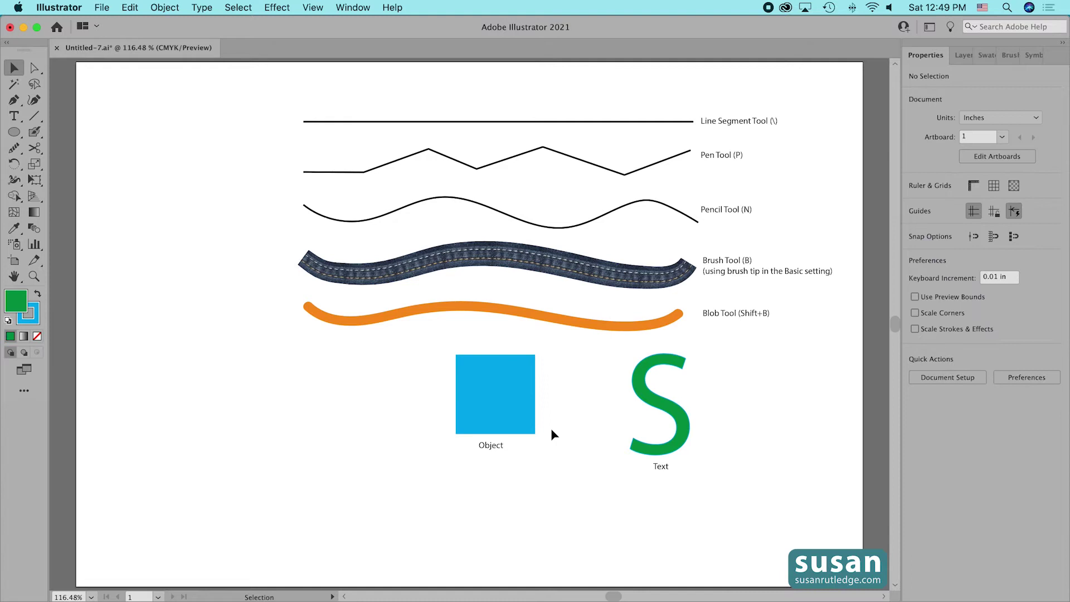
- Convert the green S to outlines and widen its stroke at two points along the curves
{"action": "left_click", "coordinate": [683, 439]}
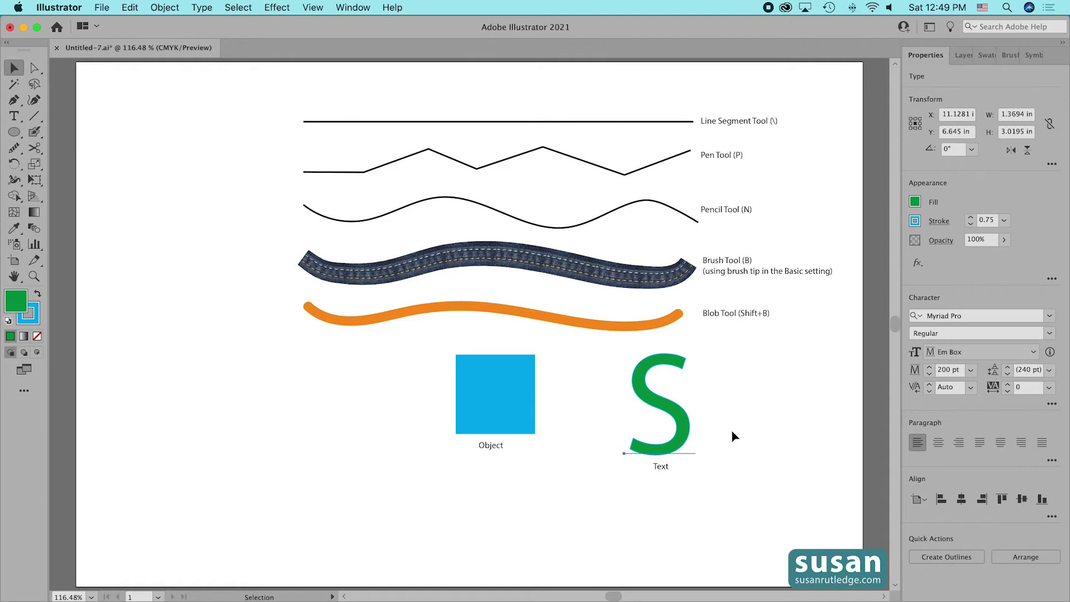
{"action": "key", "text": "shift+w"}
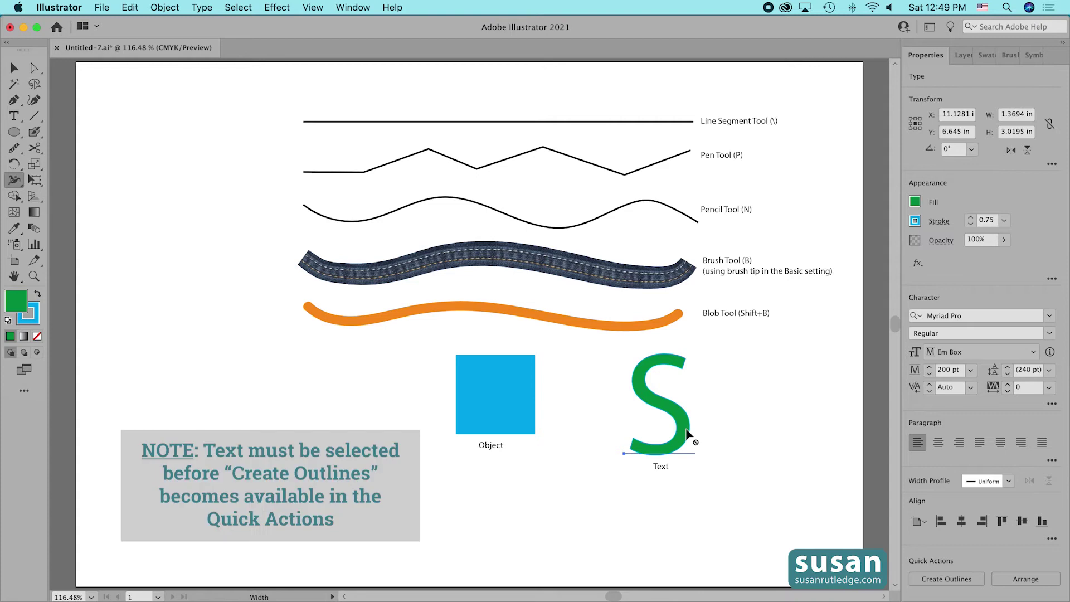
{"action": "left_click", "coordinate": [955, 580]}
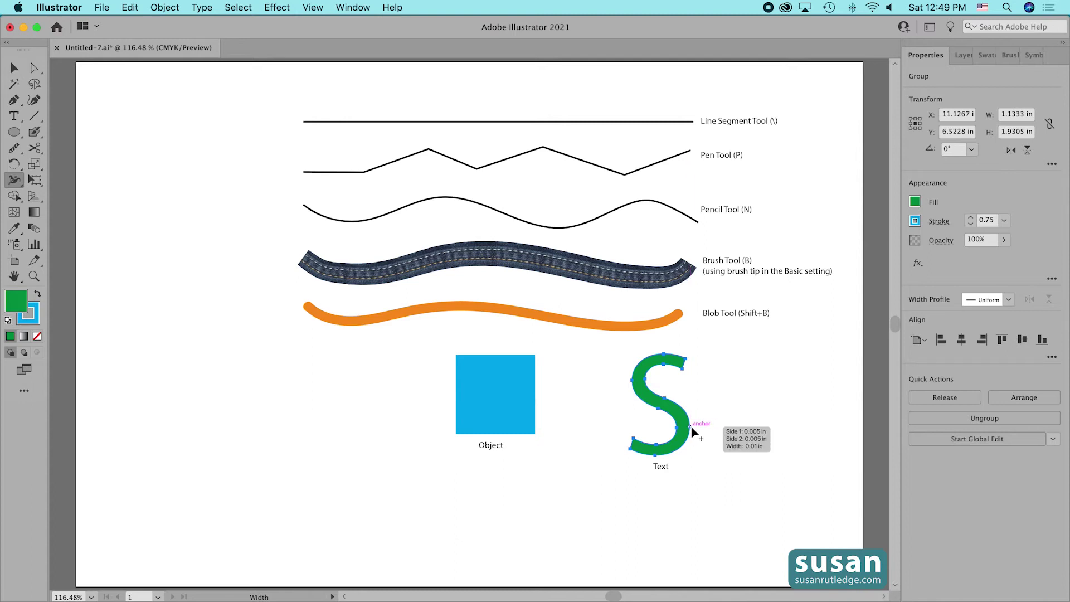
{"action": "left_click_drag", "start_coordinate": [695, 428], "coordinate": [700, 429]}
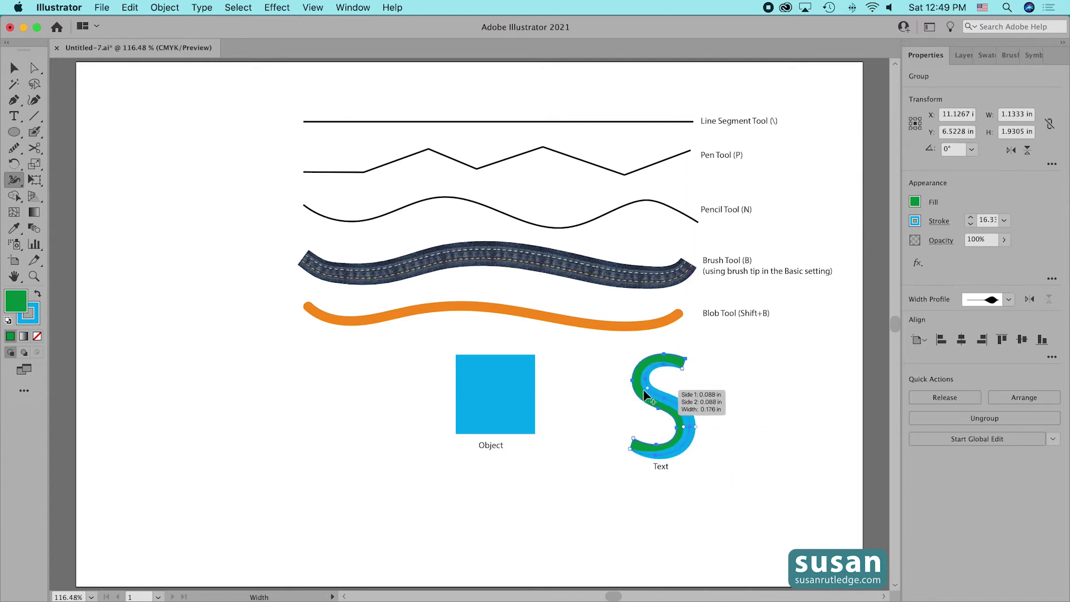
{"action": "mouse_move", "coordinate": [631, 385]}
{"action": "left_mouse_down"}
{"action": "mouse_move", "coordinate": [626, 371]}
{"action": "mouse_move", "coordinate": [635, 390]}
{"action": "left_mouse_up"}
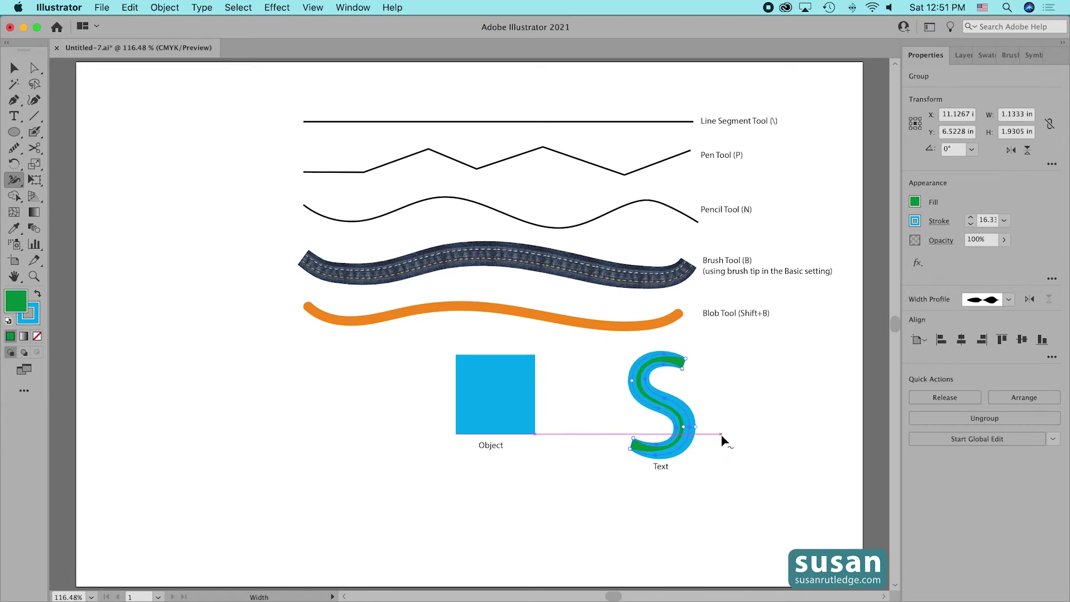
- Make the S's stroke green and select the whole S
{"action": "left_click", "coordinate": [915, 221]}
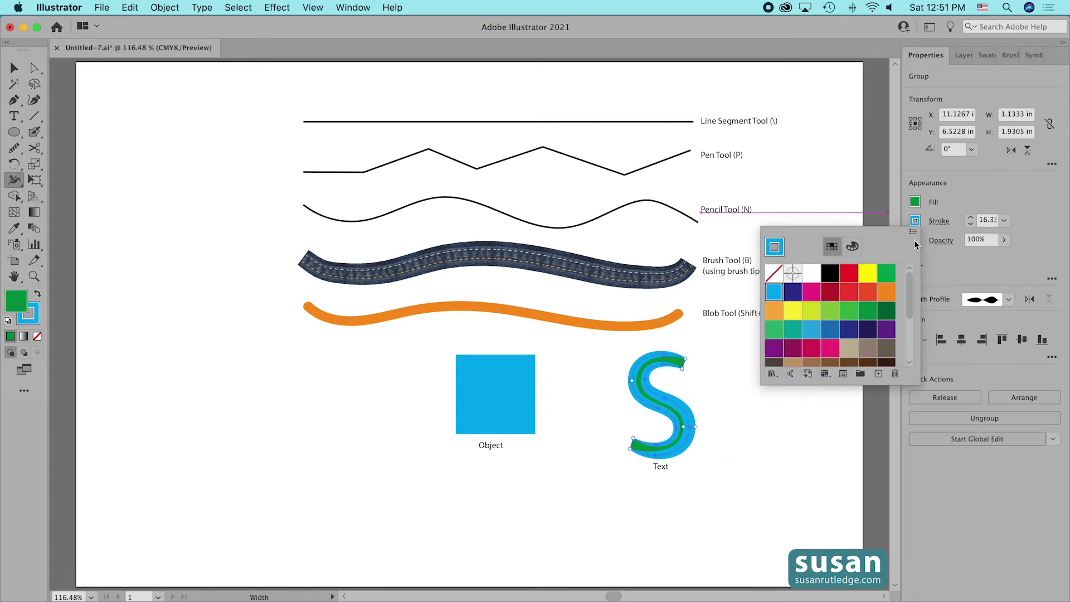
{"action": "left_click", "coordinate": [886, 273]}
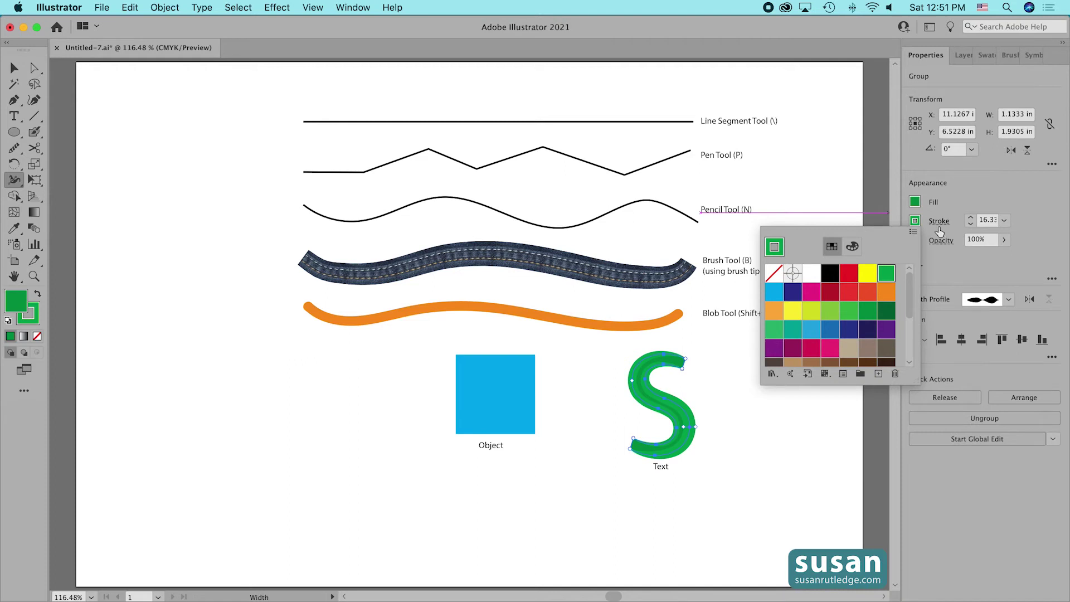
{"action": "left_click", "coordinate": [780, 476]}
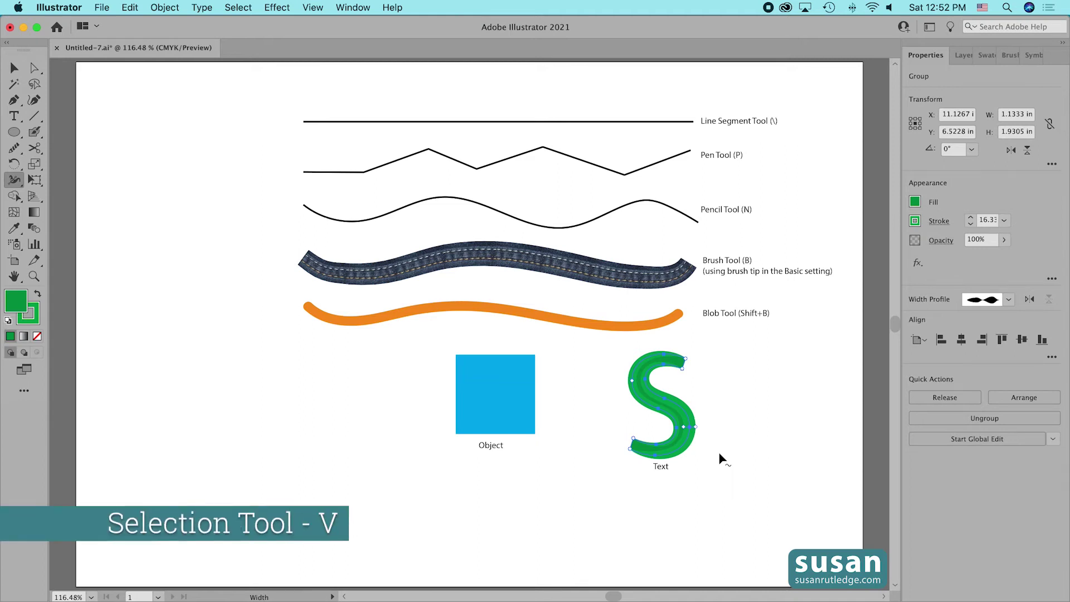
{"action": "key", "text": "v"}
{"action": "left_click_drag", "start_coordinate": [608, 344], "coordinate": [713, 457]}
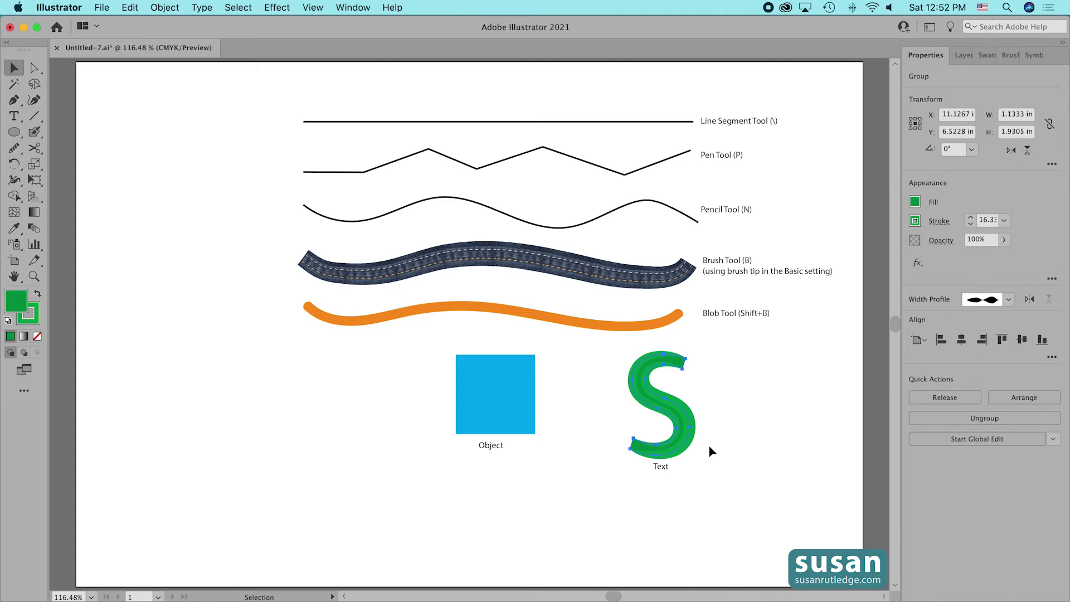
- Apply Object > Path > Outline Stroke to the S and Unite the pieces into one shape
{"action": "left_click", "coordinate": [167, 8]}
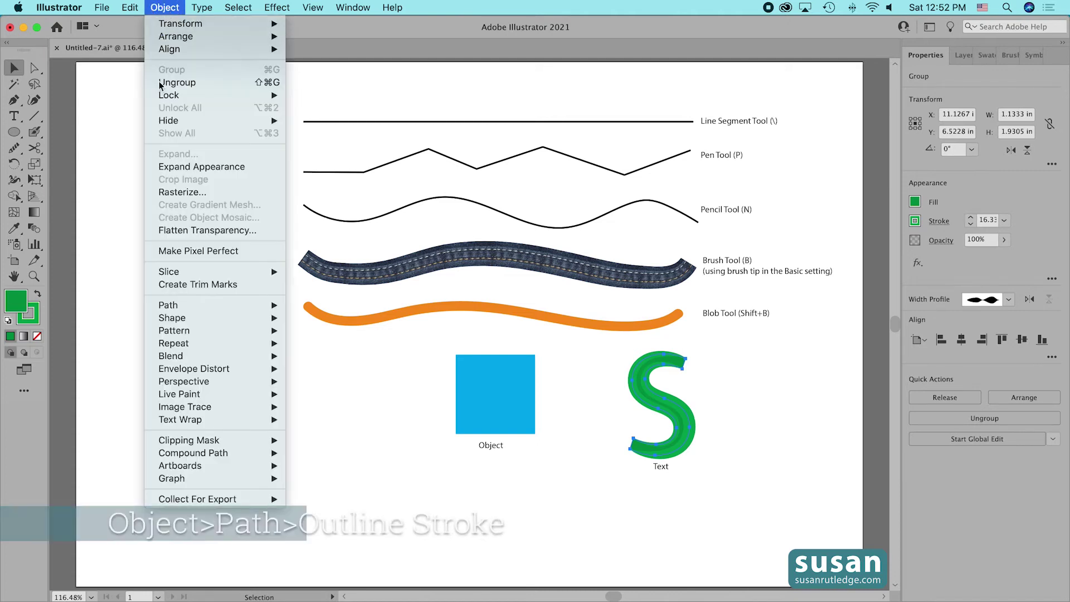
{"action": "mouse_move", "coordinate": [184, 306]}
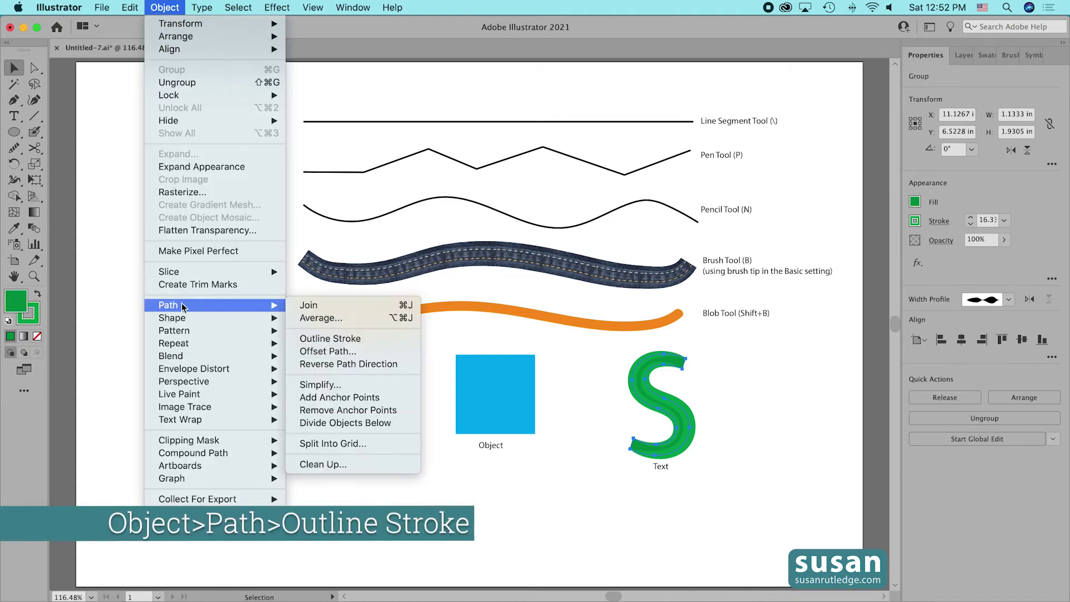
{"action": "left_click", "coordinate": [319, 340]}
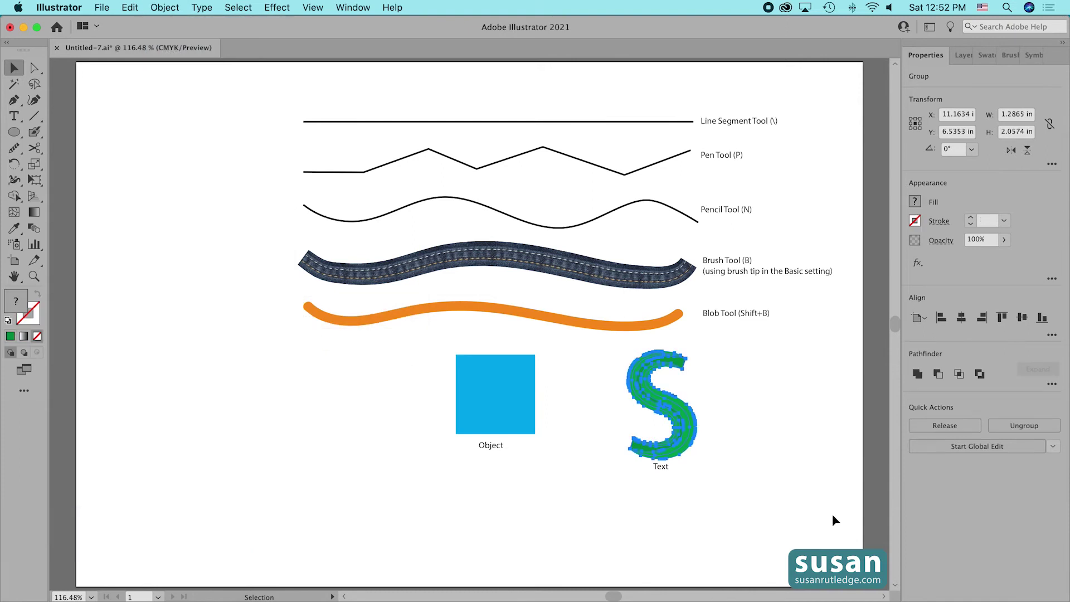
{"action": "left_click", "coordinate": [918, 378]}
{"action": "left_click", "coordinate": [777, 414]}
{"action": "mouse_move", "coordinate": [679, 449]}
{"action": "left_mouse_down"}
{"action": "mouse_move", "coordinate": [719, 442]}
{"action": "mouse_move", "coordinate": [685, 430]}
{"action": "mouse_move", "coordinate": [678, 448]}
{"action": "left_mouse_up"}
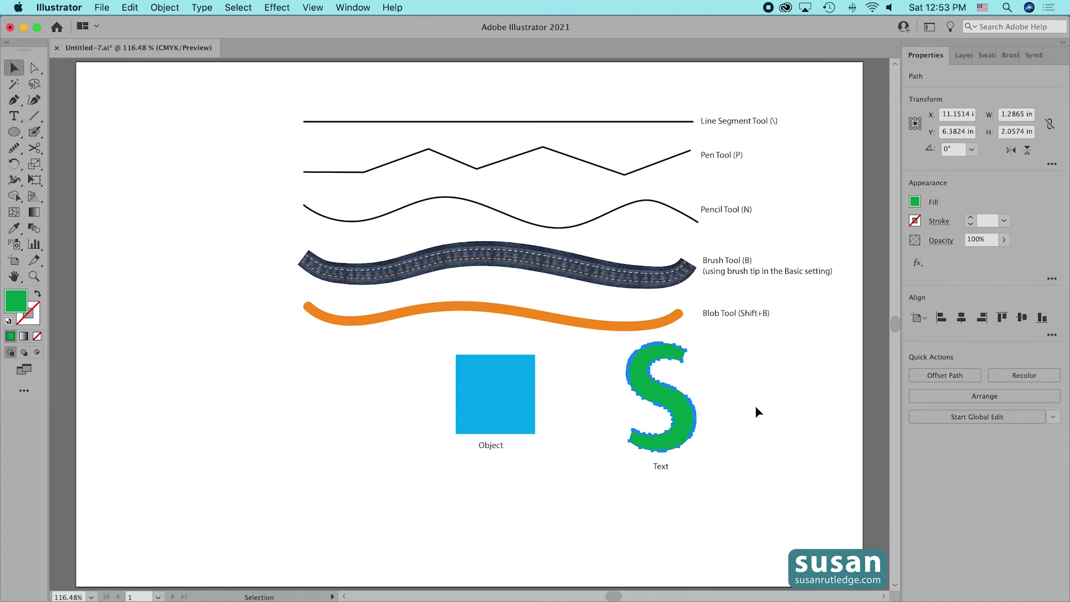
- In the Layers panel, hide every Layer 1 object except <Line>
{"action": "left_click", "coordinate": [963, 55]}
{"action": "left_click", "coordinate": [945, 76]}
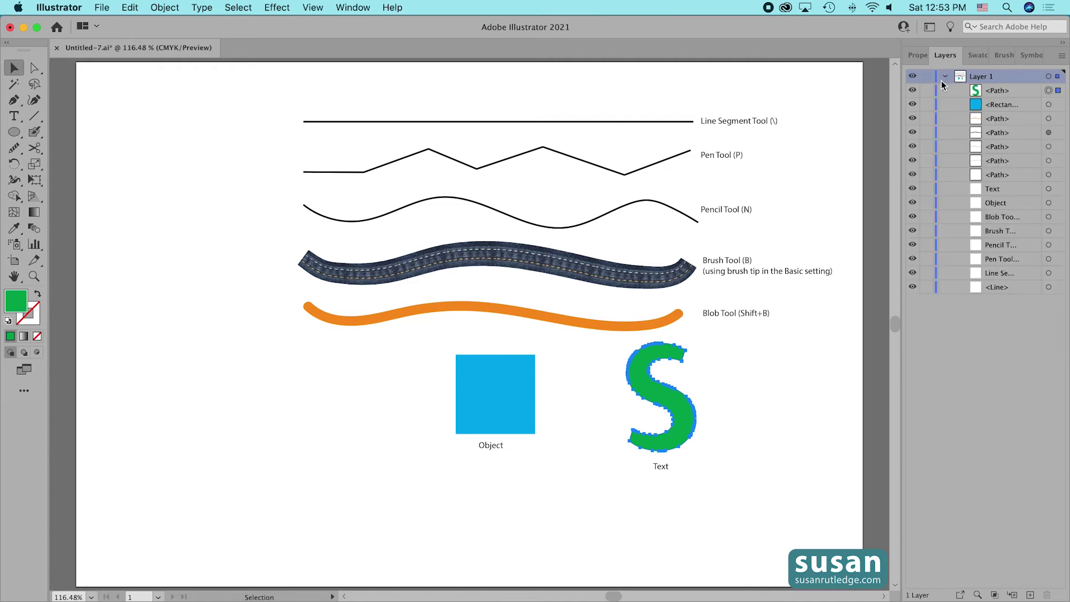
{"action": "left_click_drag", "start_coordinate": [918, 93], "coordinate": [915, 273]}
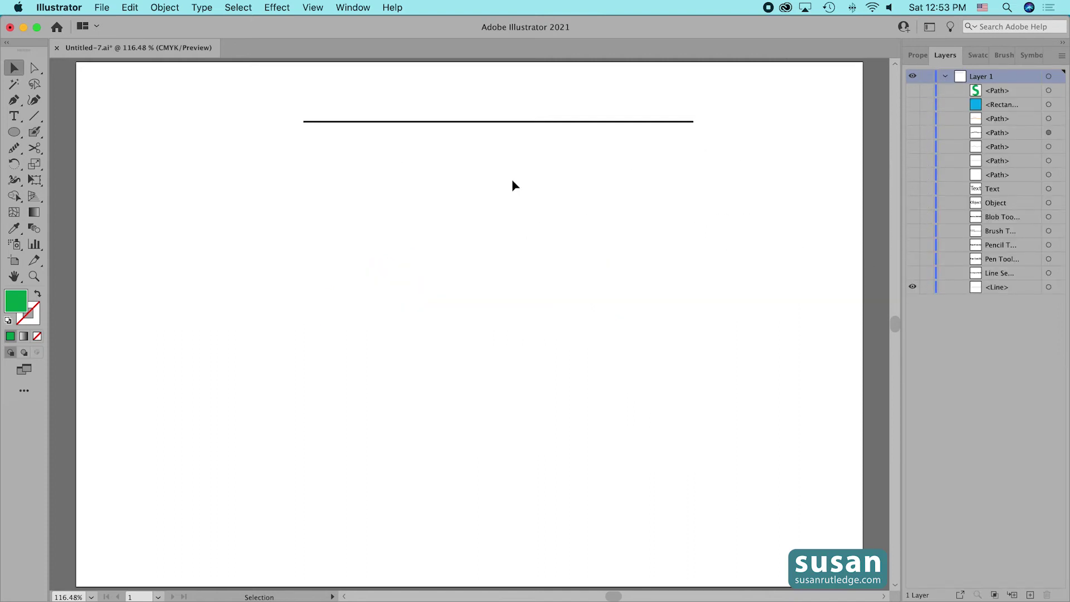
- Drag the 2 pt line down toward the middle of the page
{"action": "left_click", "coordinate": [920, 55]}
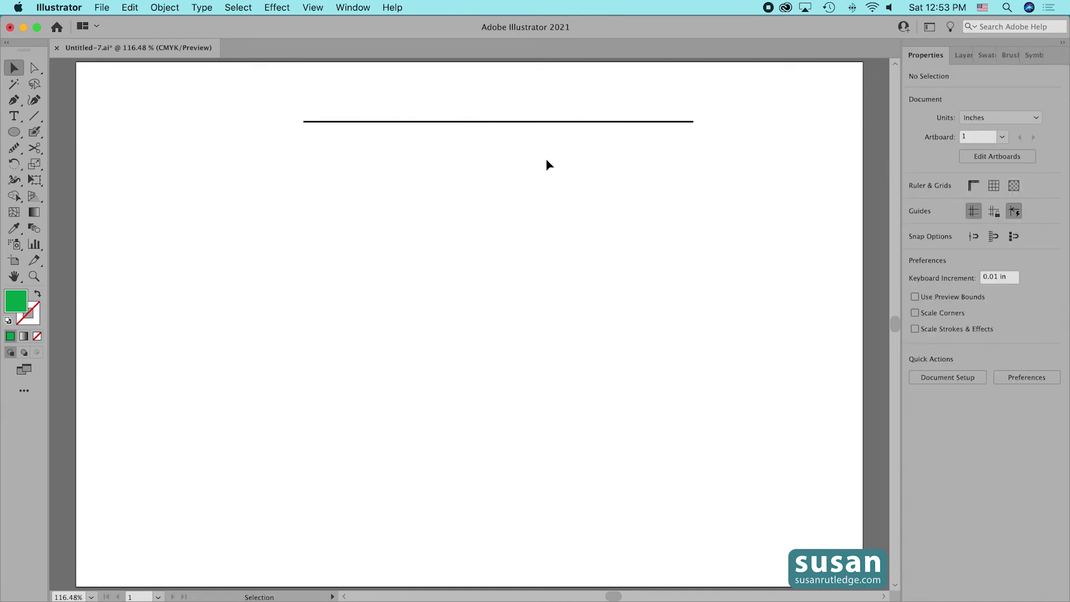
{"action": "left_click_drag", "start_coordinate": [496, 122], "coordinate": [498, 252]}
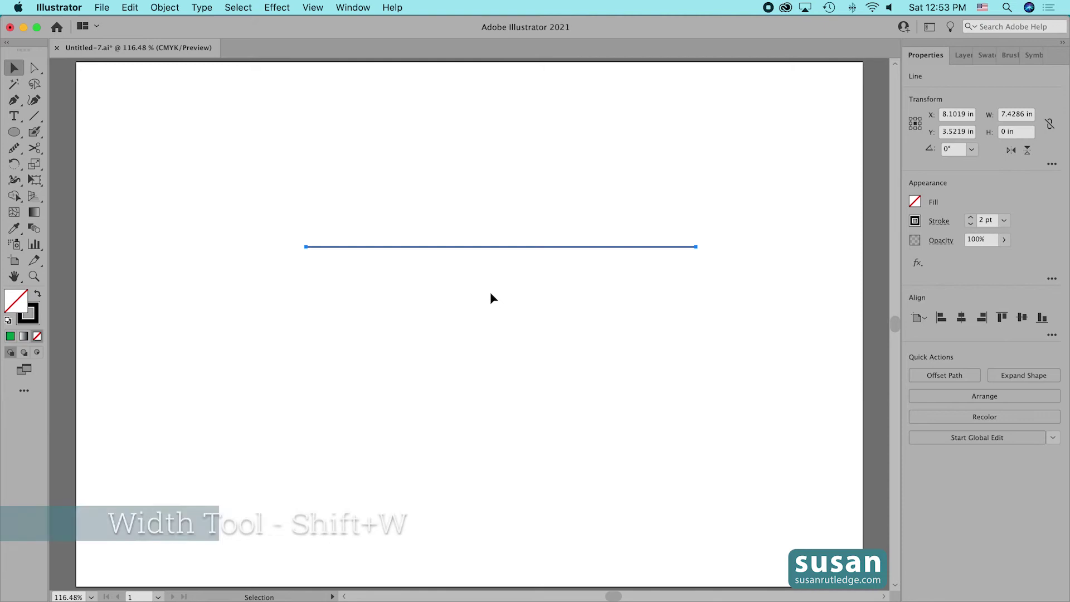
{"action": "key", "text": "shift+w"}
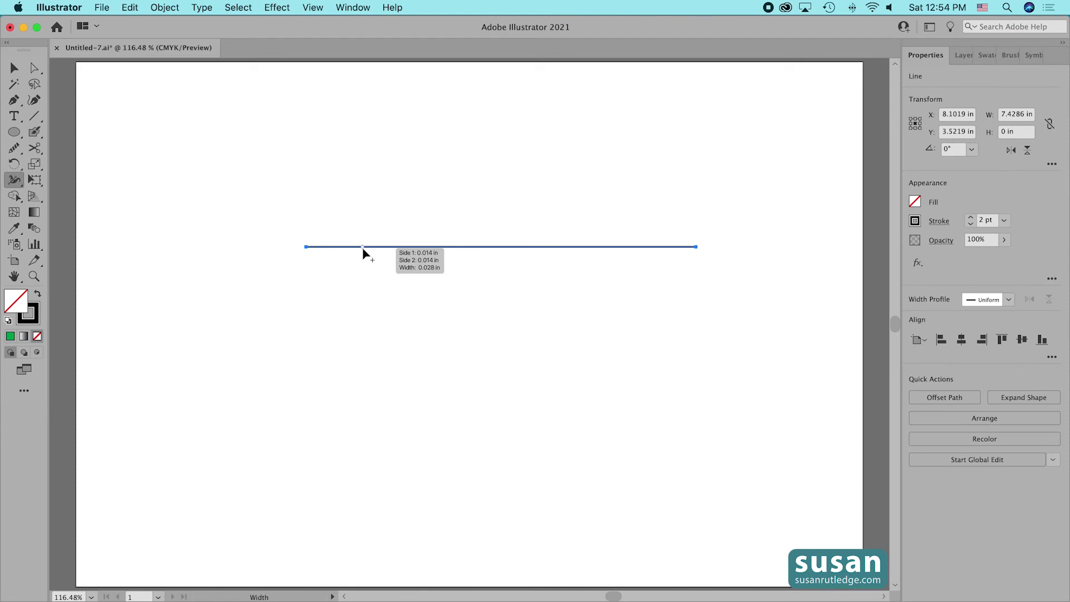
- Taper the line's left end into a pointed tail and swell its middle into a large bulge
{"action": "left_click_drag", "start_coordinate": [362, 248], "coordinate": [362, 257]}
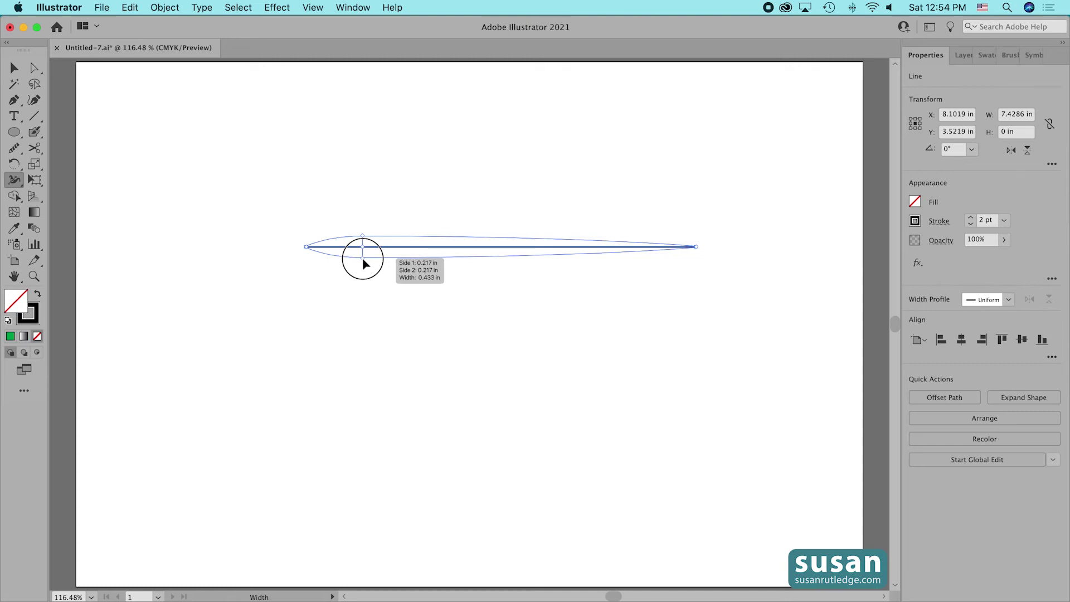
{"action": "left_click_drag", "start_coordinate": [363, 259], "coordinate": [363, 260]}
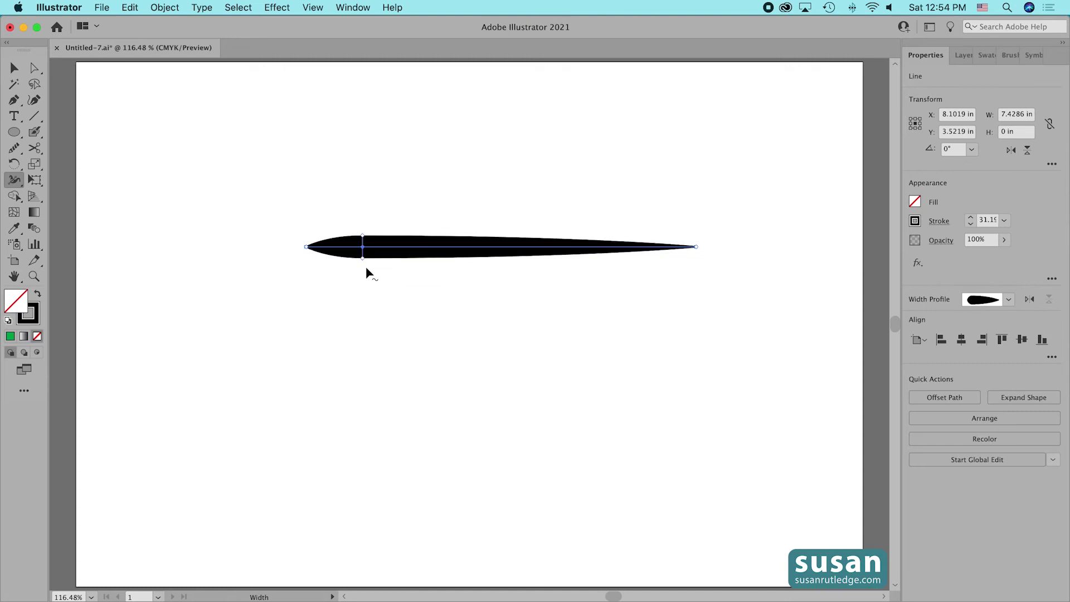
{"action": "left_click", "coordinate": [433, 249]}
{"action": "left_click_drag", "start_coordinate": [433, 249], "coordinate": [434, 307]}
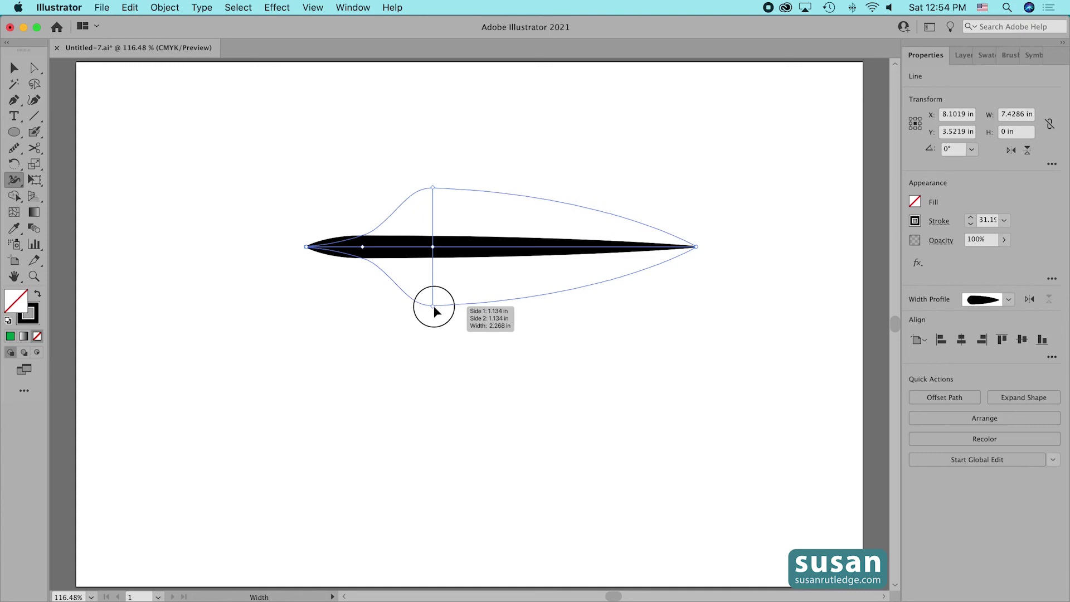
{"action": "left_click_drag", "start_coordinate": [434, 307], "coordinate": [435, 308]}
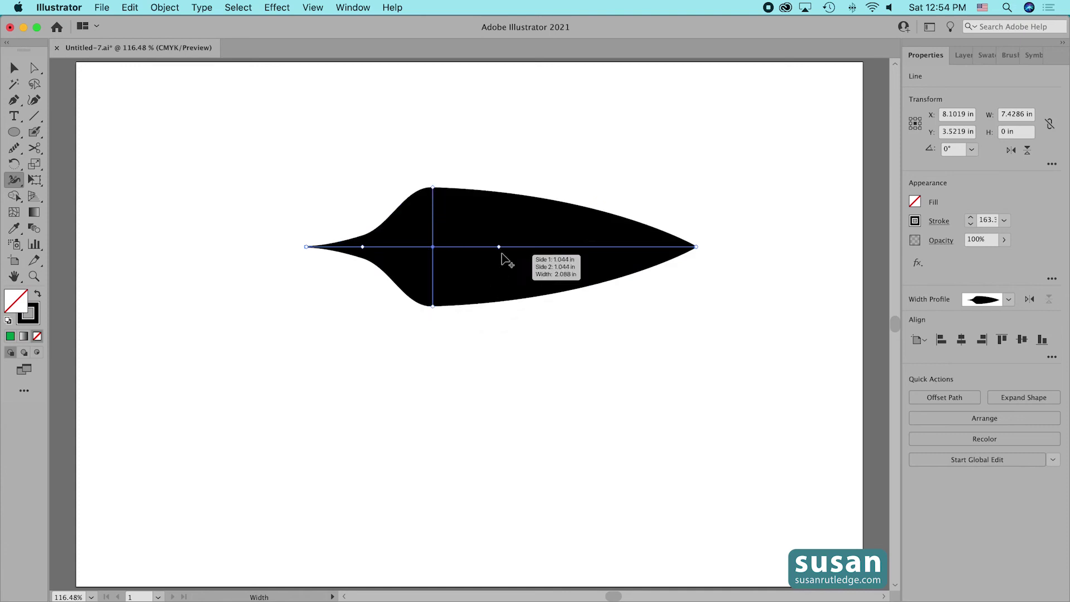
- Narrow the stroke near the centre and flare the right end to about 2.98 in wide
{"action": "left_click_drag", "start_coordinate": [511, 255], "coordinate": [510, 260]}
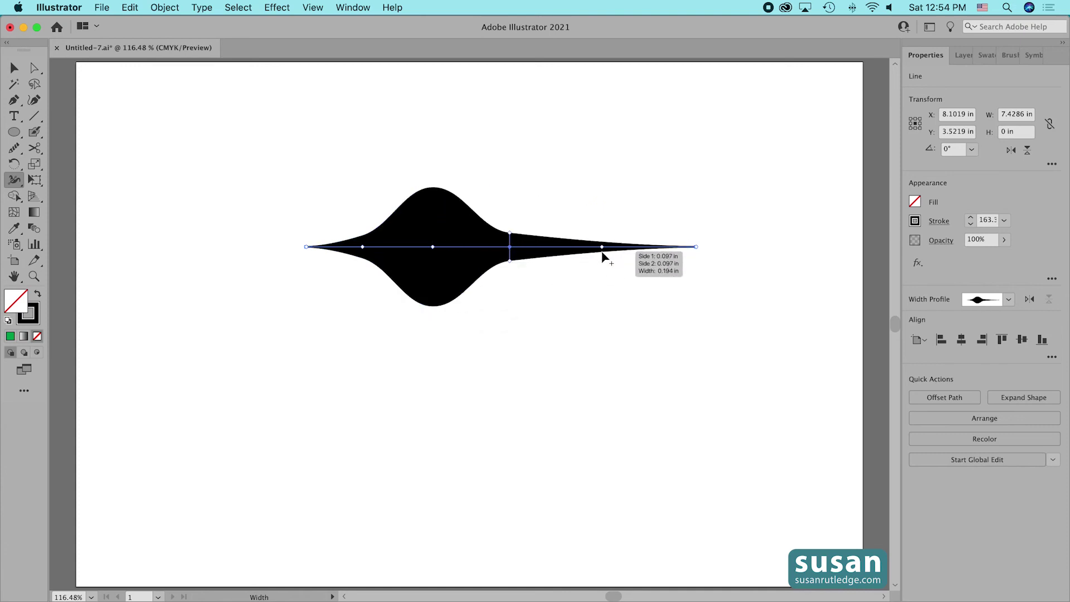
{"action": "left_click_drag", "start_coordinate": [604, 256], "coordinate": [605, 271]}
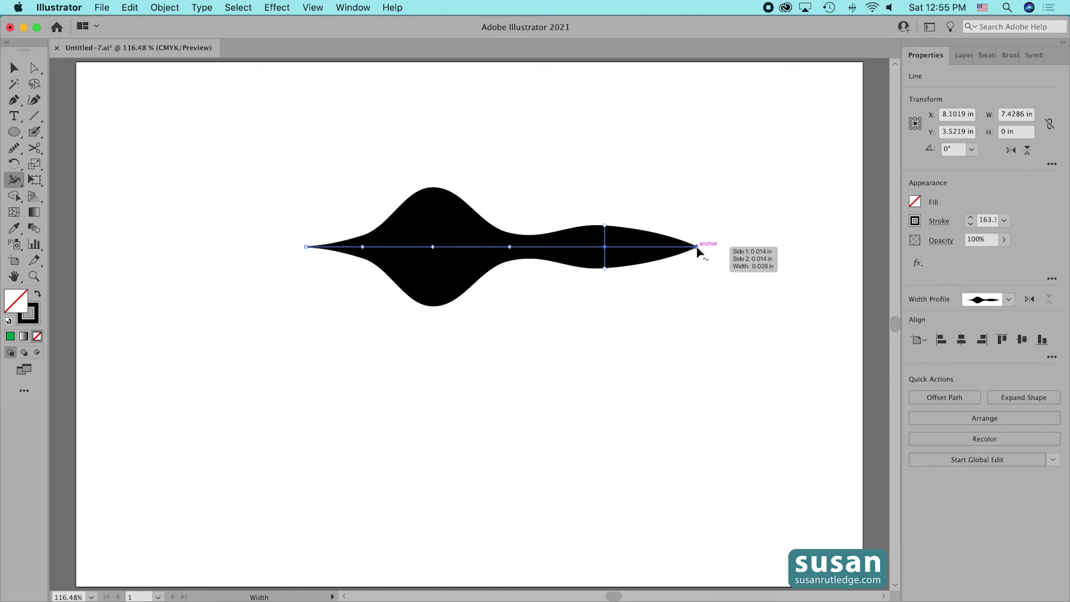
{"action": "left_click_drag", "start_coordinate": [697, 247], "coordinate": [695, 330]}
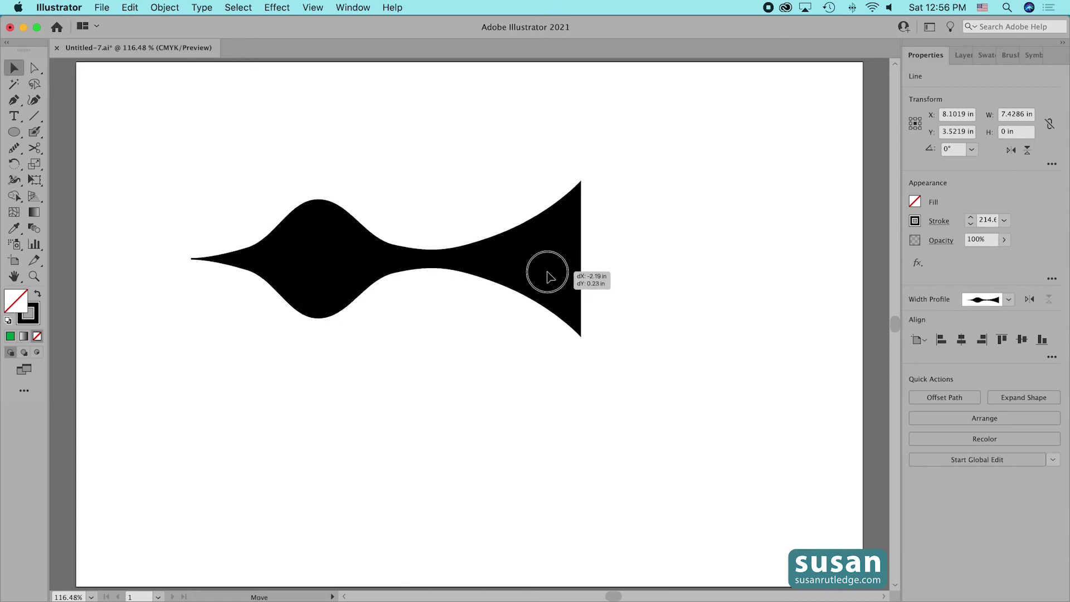
- Try Round and Projecting caps, keep Butt Cap, and move the shape right to X 8.1019 in
{"action": "key", "text": "v"}
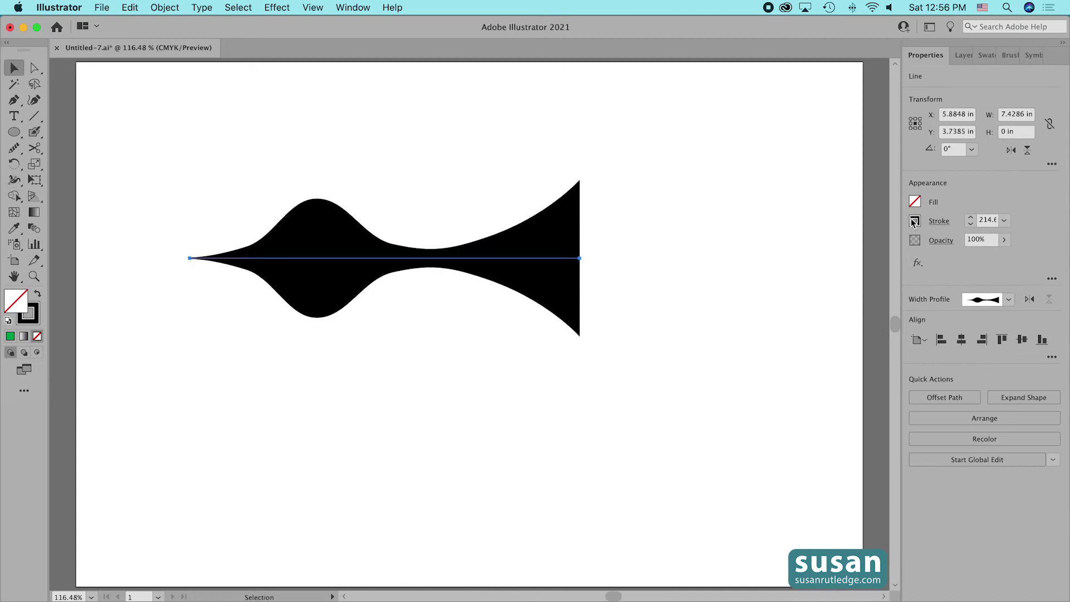
{"action": "left_click", "coordinate": [940, 224]}
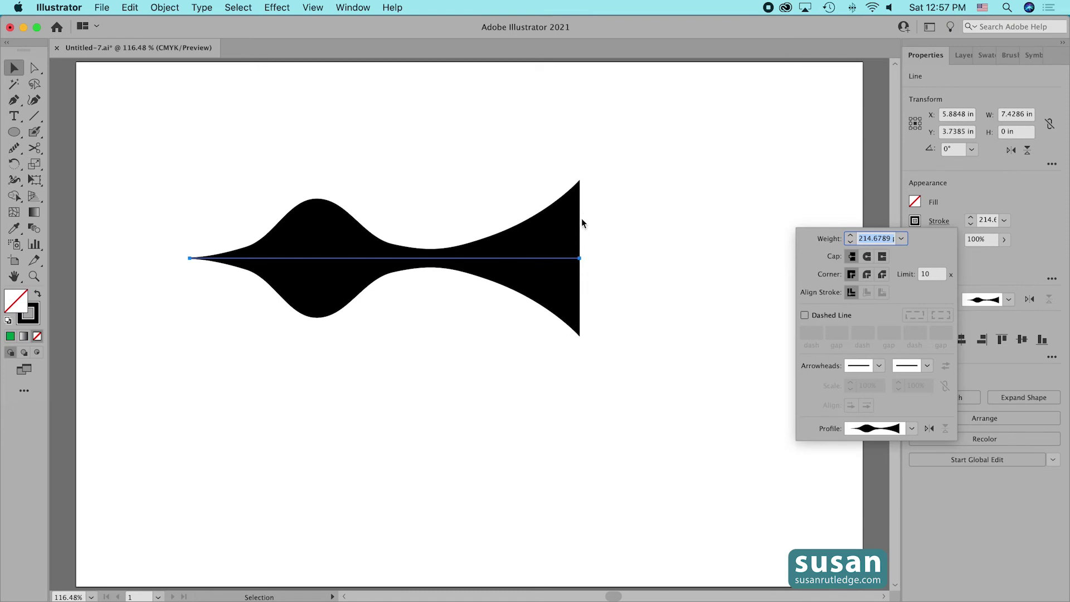
{"action": "left_click", "coordinate": [868, 257]}
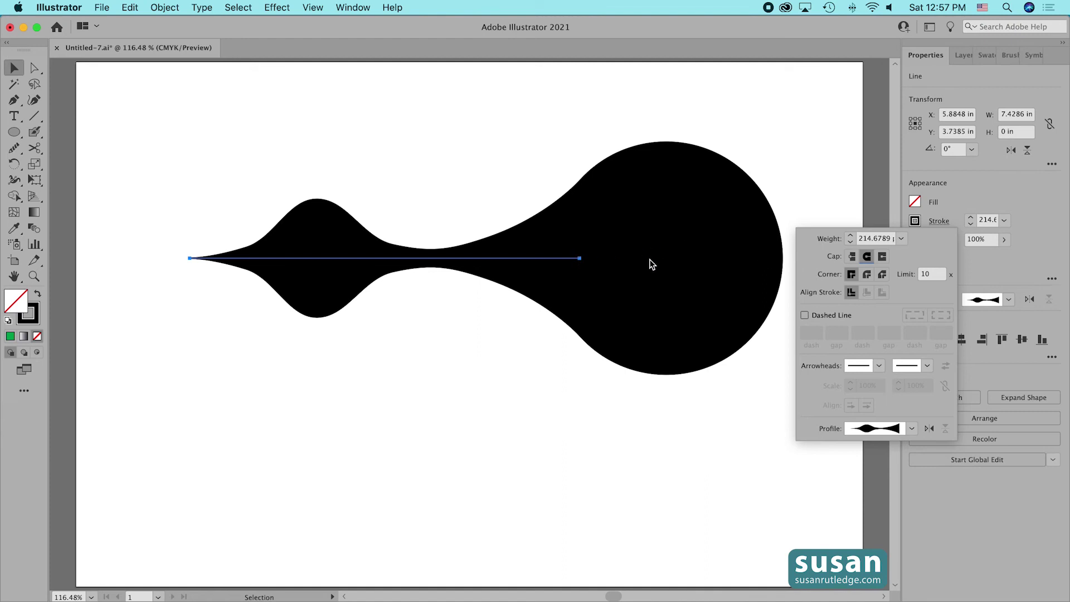
{"action": "left_click", "coordinate": [883, 261]}
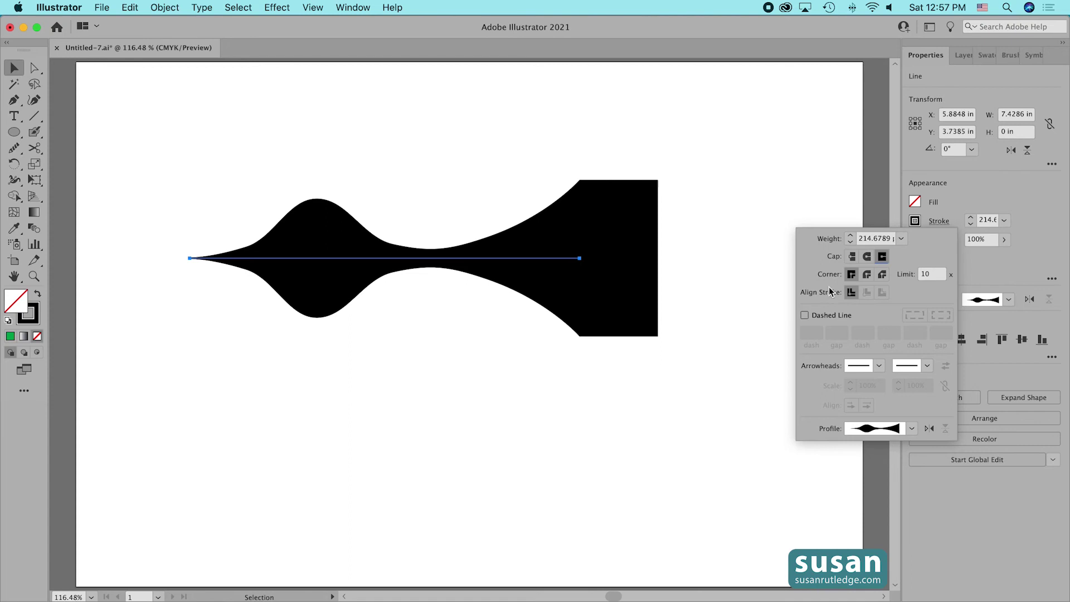
{"action": "left_click", "coordinate": [852, 258]}
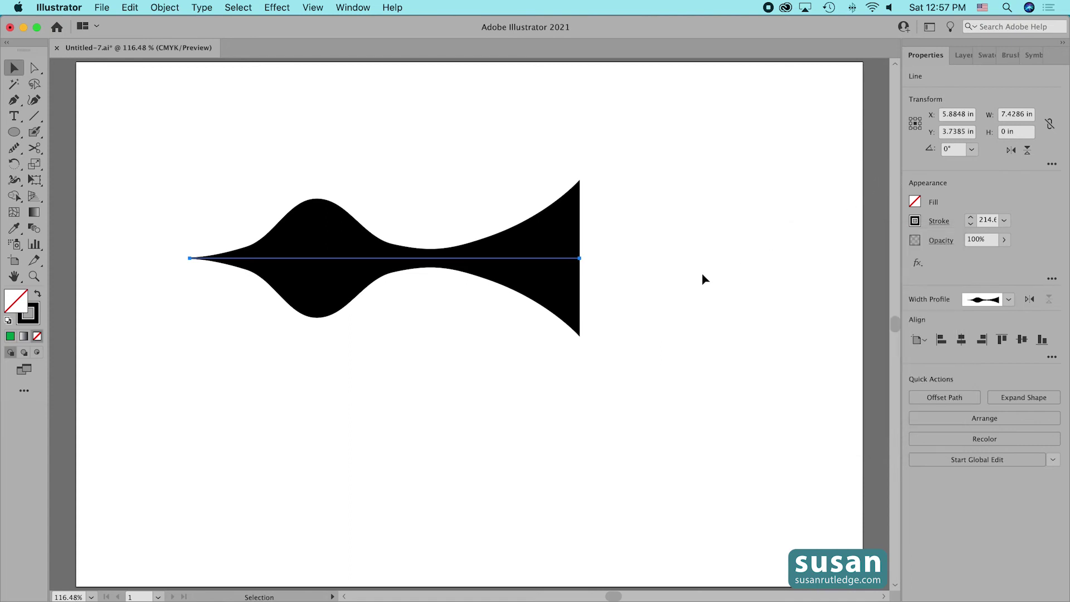
{"action": "left_click_drag", "start_coordinate": [535, 273], "coordinate": [618, 275]}
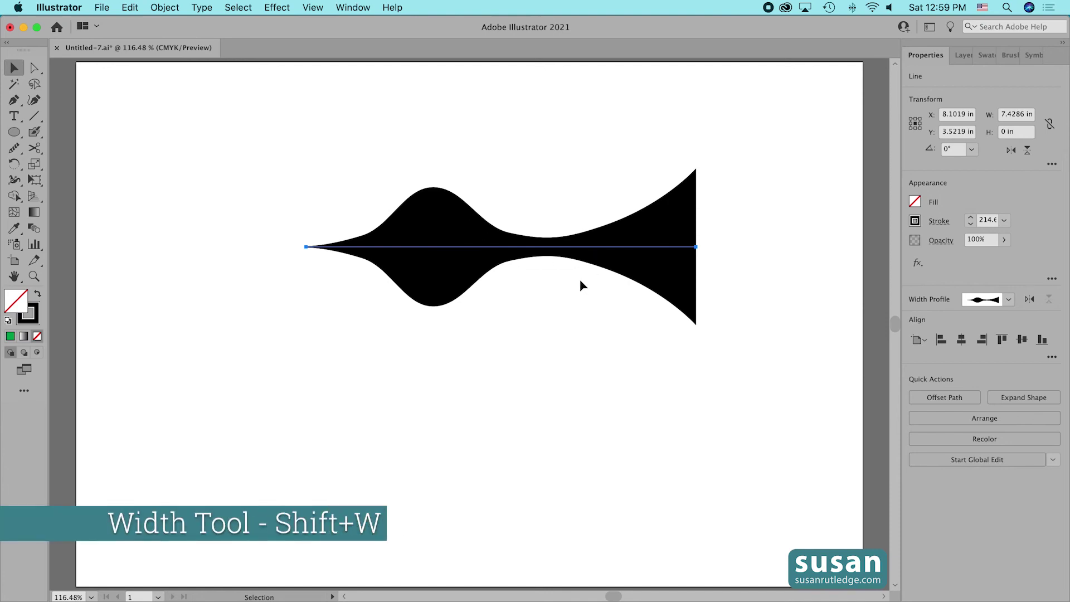
- Pull in the middle bulge's width handles, lower side only, then delete that width point
{"action": "key", "text": "shift+w"}
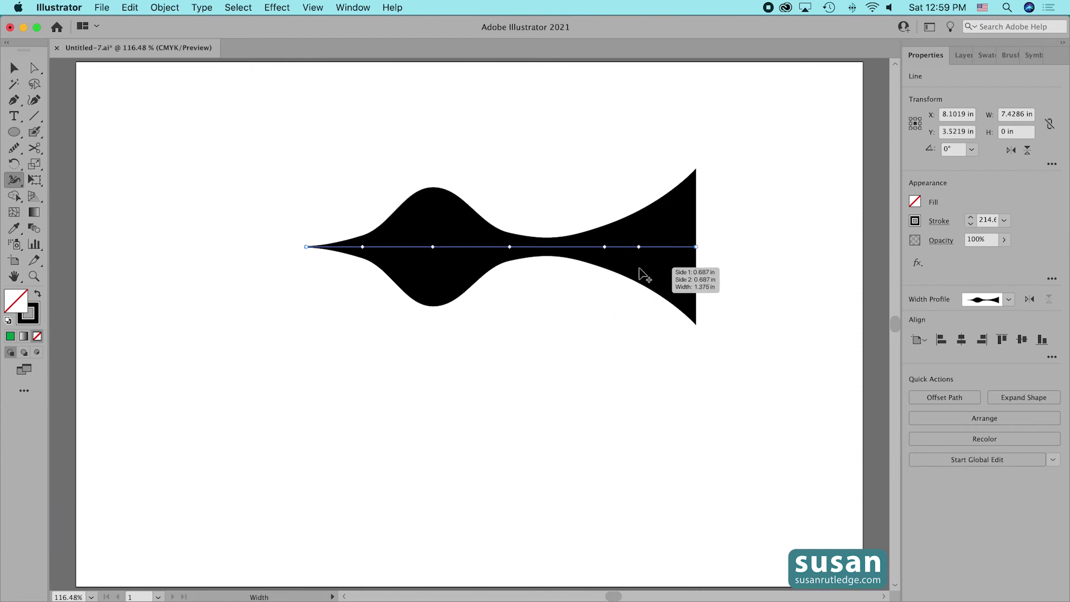
{"action": "left_click", "coordinate": [434, 248]}
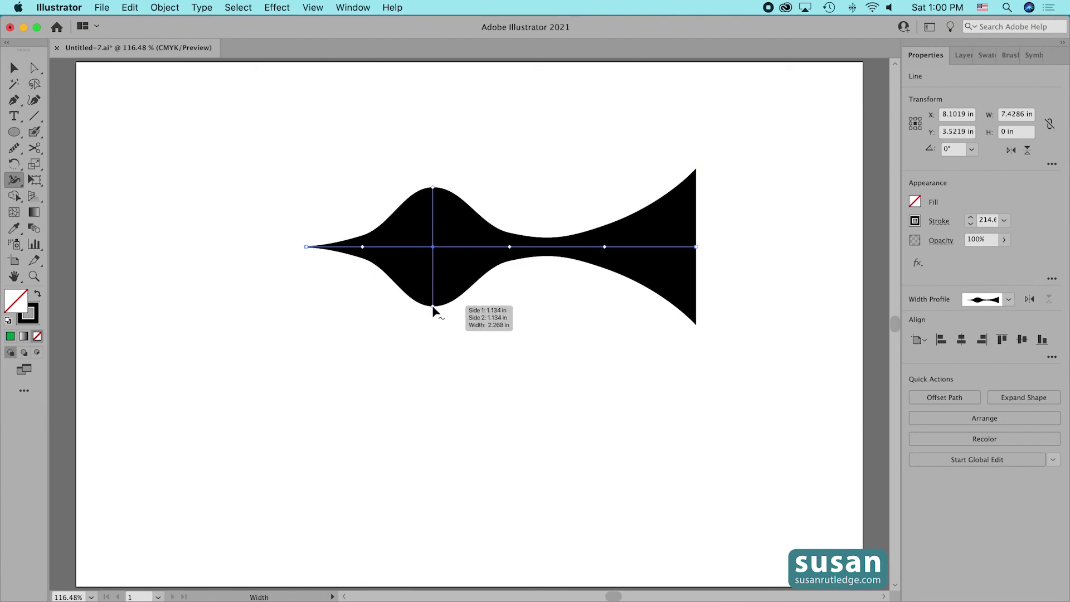
{"action": "left_click_drag", "start_coordinate": [433, 306], "coordinate": [434, 282]}
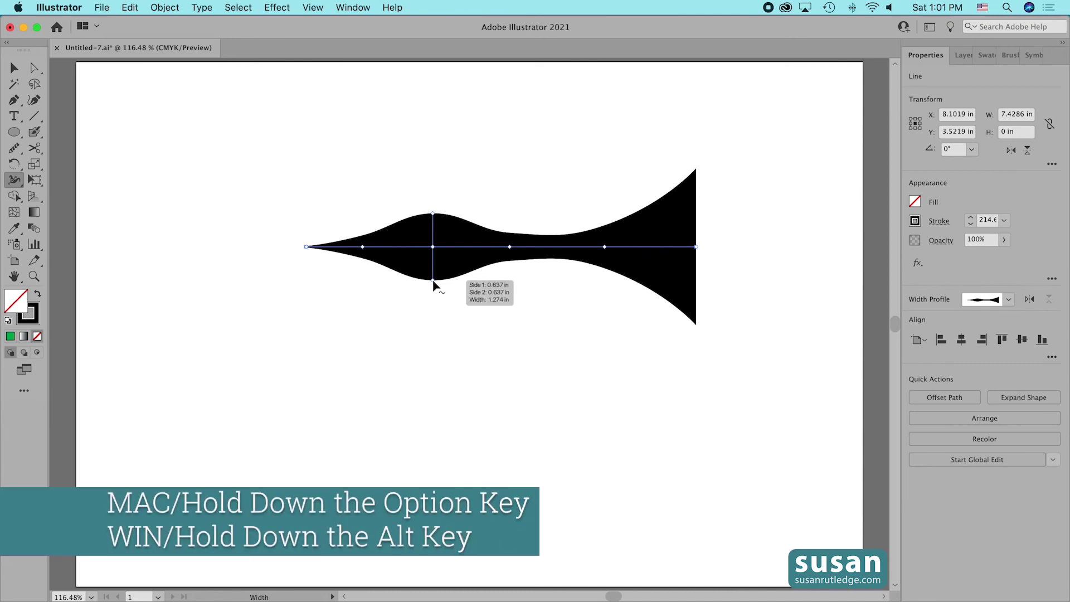
{"action": "left_click_drag", "start_coordinate": [433, 279], "coordinate": [433, 260]}
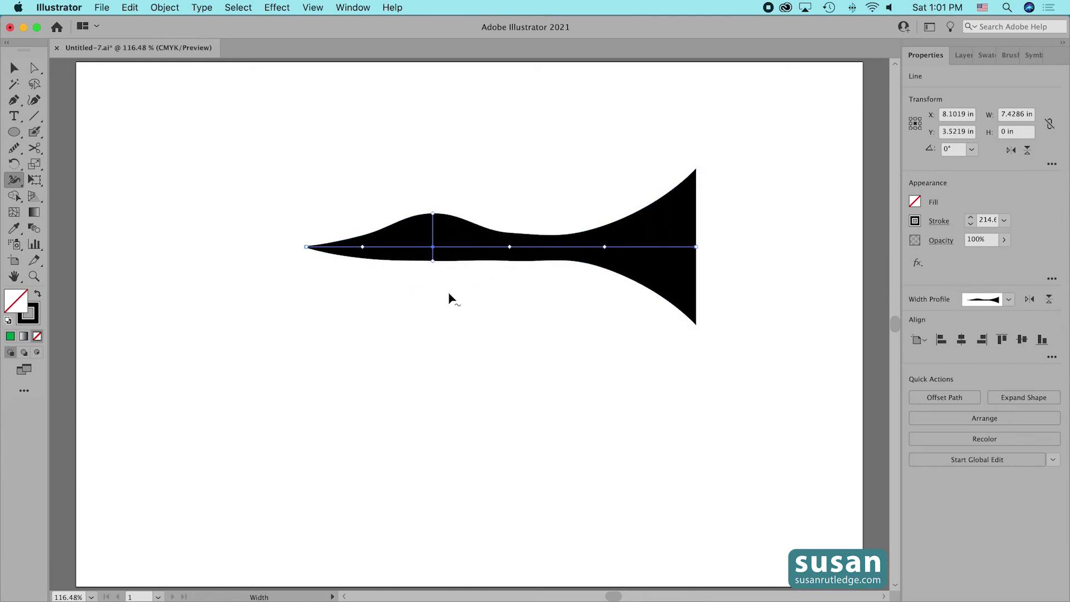
{"action": "left_click", "coordinate": [434, 248]}
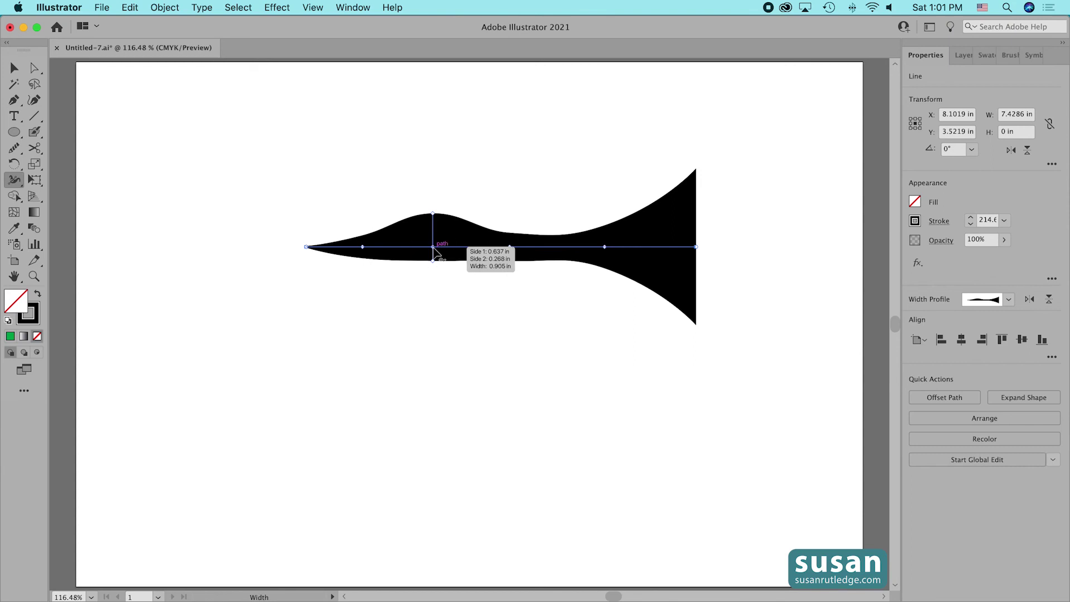
{"action": "key", "text": "Delete"}
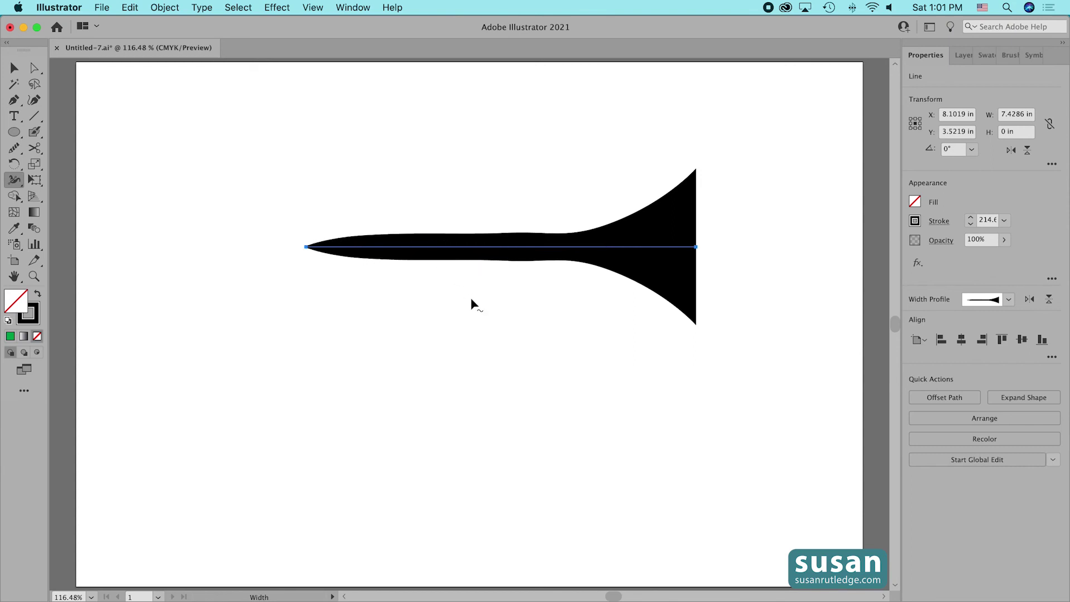
- Widen the middle to a 3.211 in bulge and stack duplicated width points into a sharp step
{"action": "left_click_drag", "start_coordinate": [511, 261], "coordinate": [509, 334]}
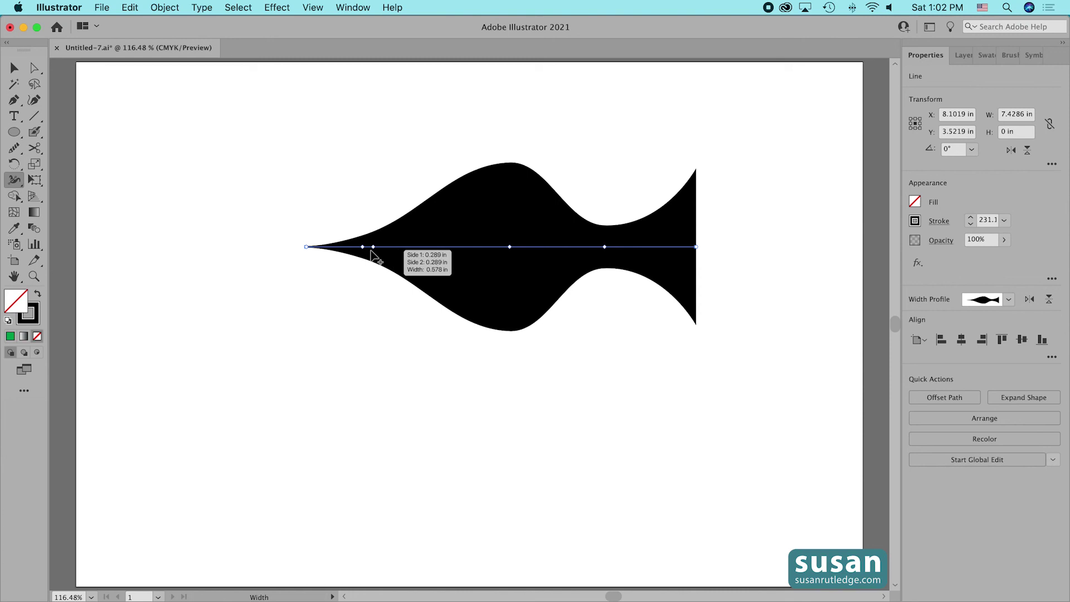
{"action": "left_click_drag", "start_coordinate": [363, 251], "coordinate": [438, 256]}
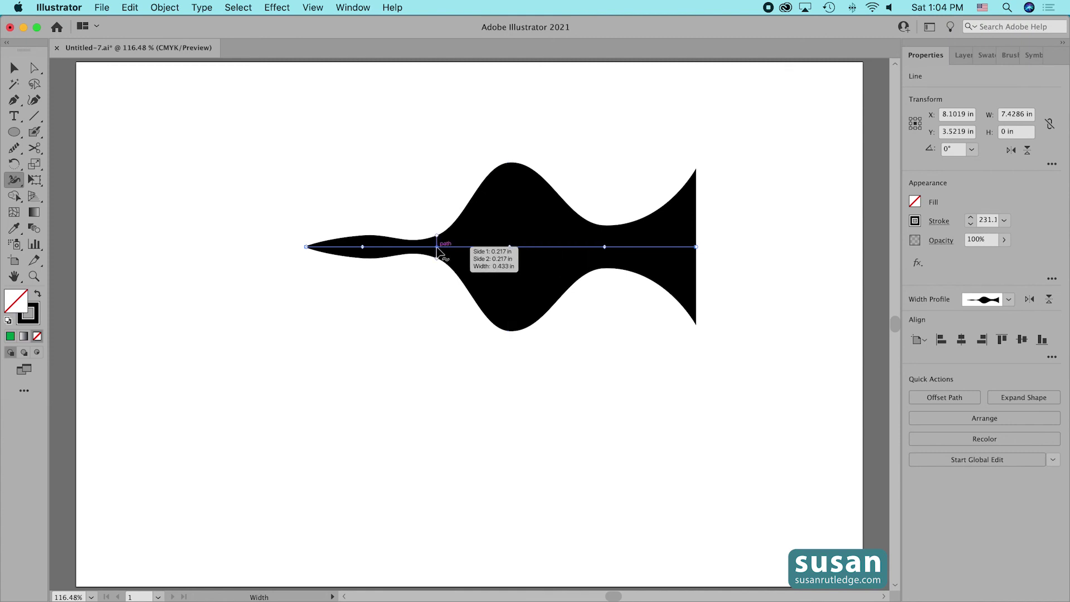
{"action": "left_click_drag", "start_coordinate": [438, 249], "coordinate": [518, 256]}
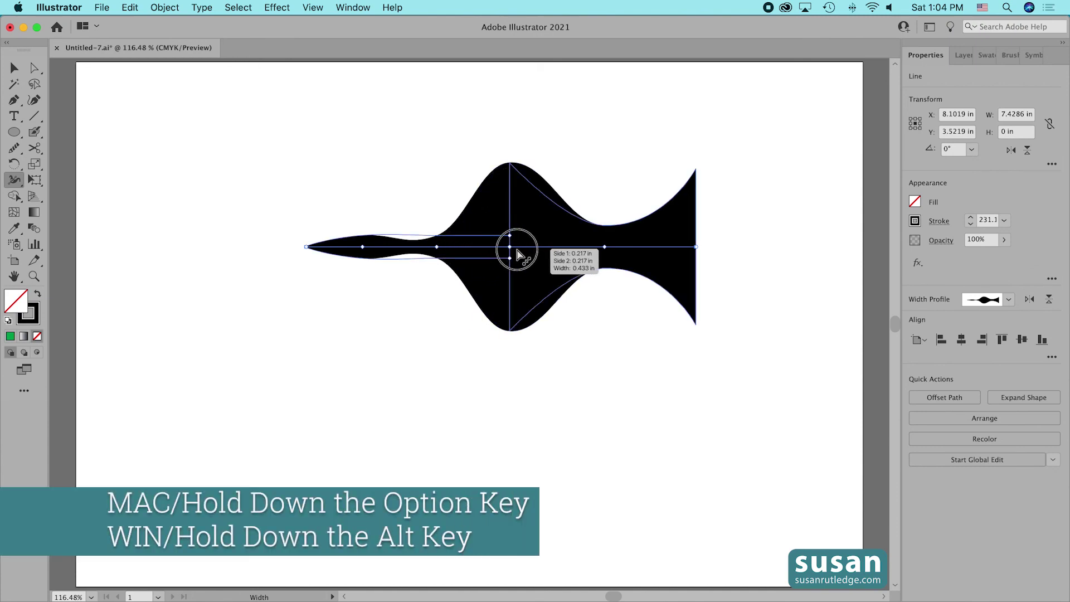
{"action": "left_click_drag", "start_coordinate": [516, 254], "coordinate": [511, 251]}
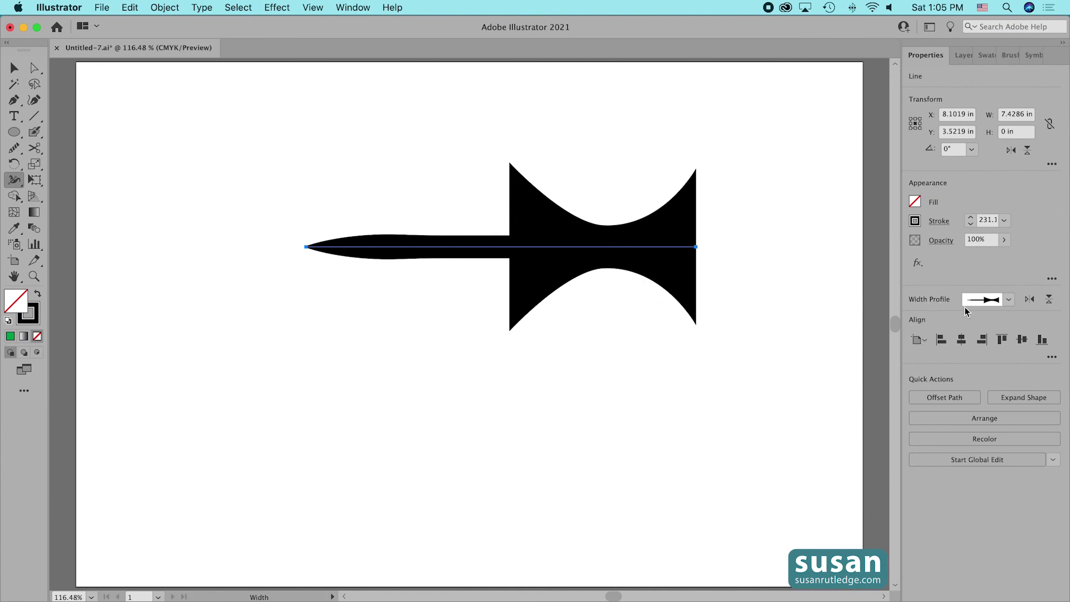
- Save the current stroke shape as a new width profile named 'Thumbtack'
{"action": "left_click", "coordinate": [1007, 304]}
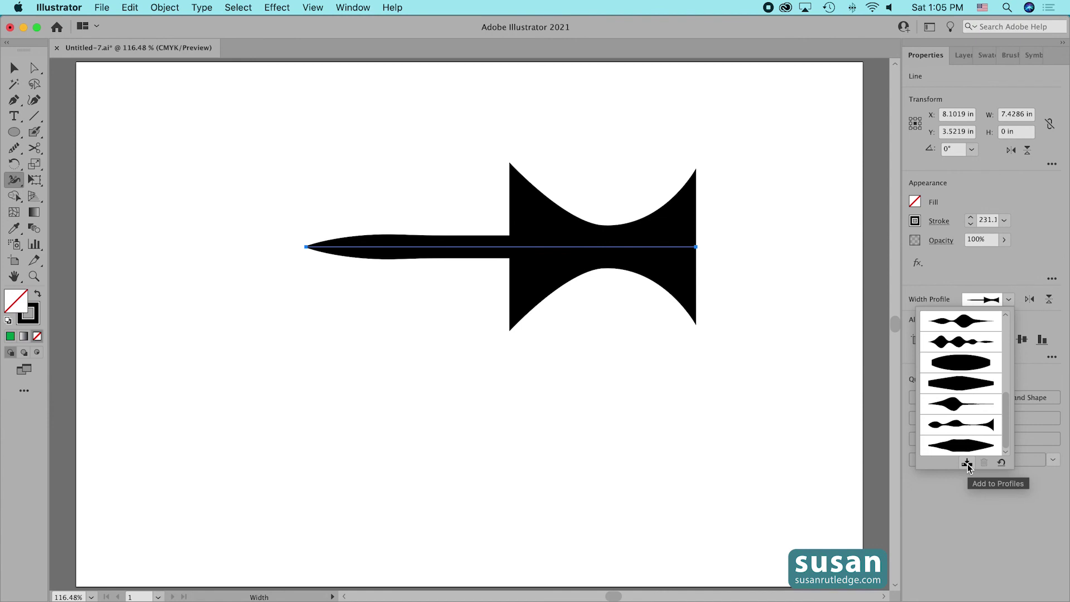
{"action": "left_click", "coordinate": [967, 464]}
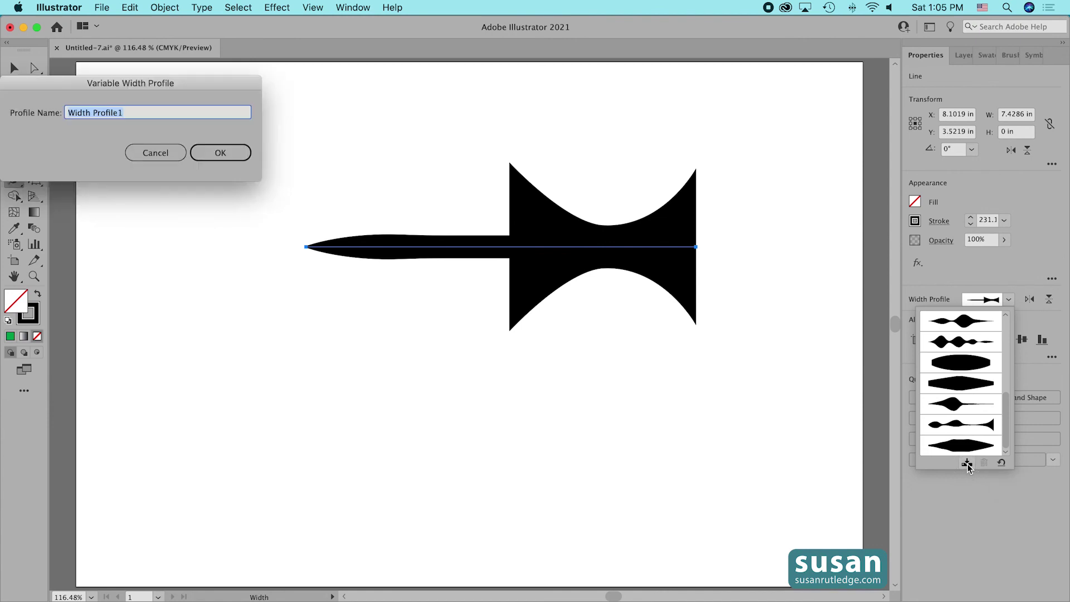
{"action": "key", "text": "BackSpace"}
{"action": "type", "text": "Thumbtack"}
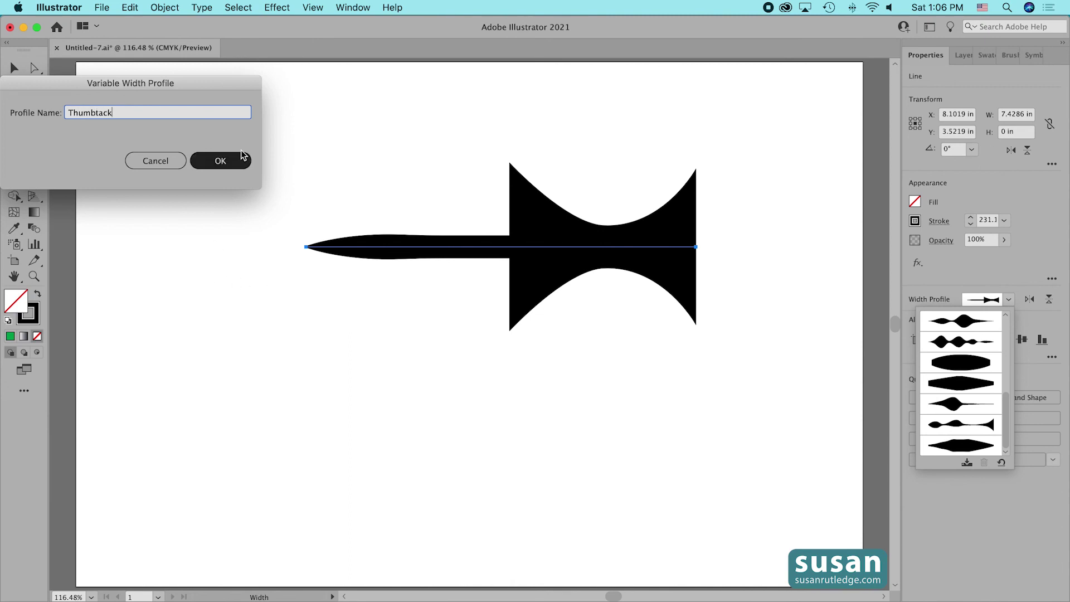
{"action": "left_click", "coordinate": [220, 162]}
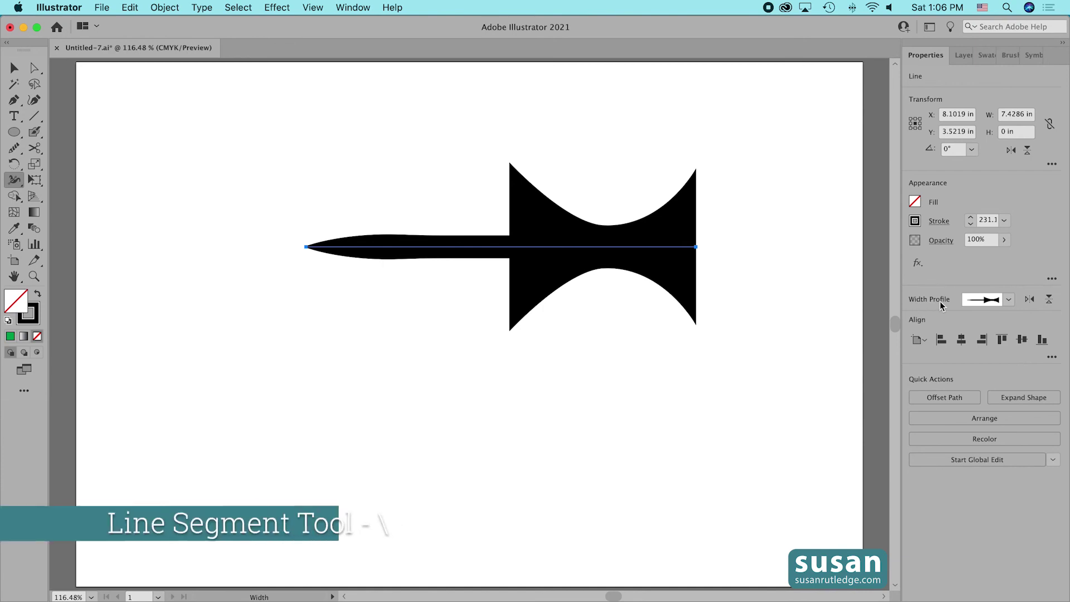
{"action": "key", "text": "backslash"}
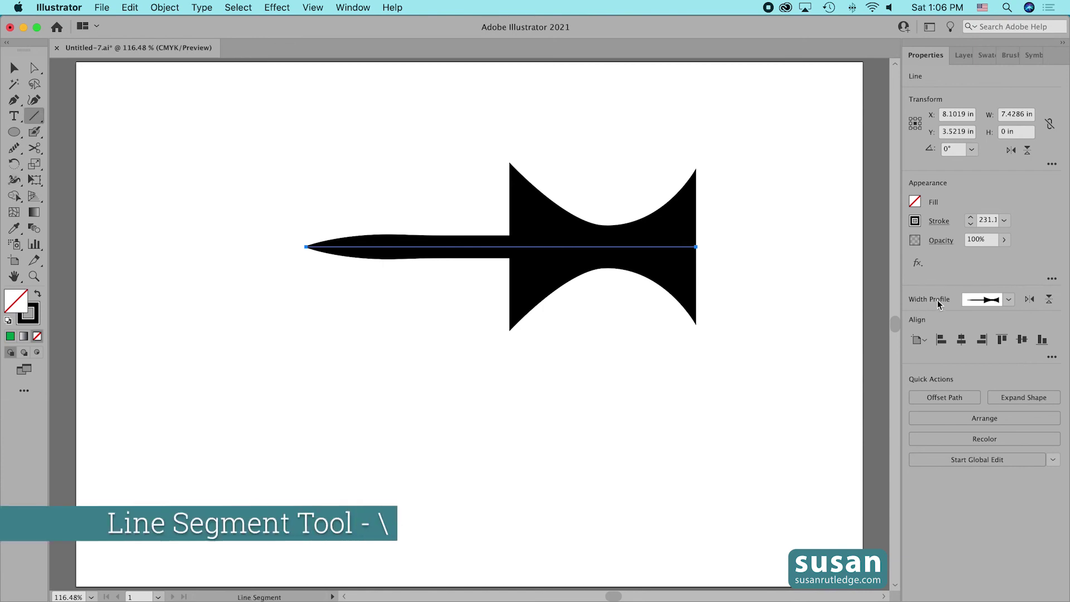
- Draw a horizontal line below the thumbtack and apply the Thumbtack width profile to it
{"action": "left_click_drag", "start_coordinate": [461, 409], "coordinate": [767, 409]}
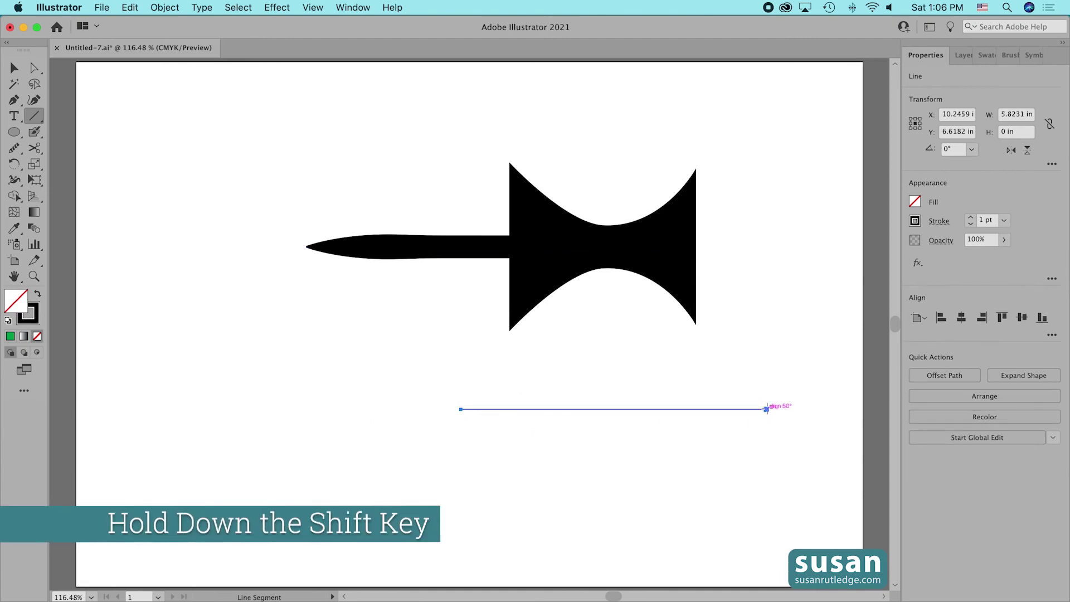
{"action": "left_click", "coordinate": [948, 225]}
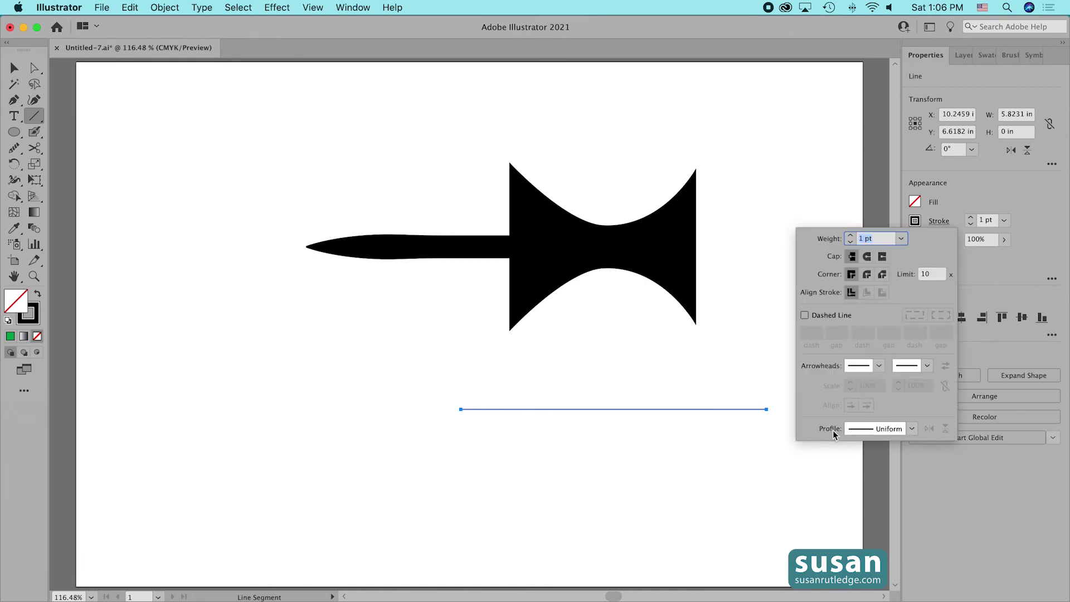
{"action": "left_click", "coordinate": [912, 429]}
{"action": "scroll", "coordinate": [892, 535], "scroll_direction": "down", "scroll_amount": 5}
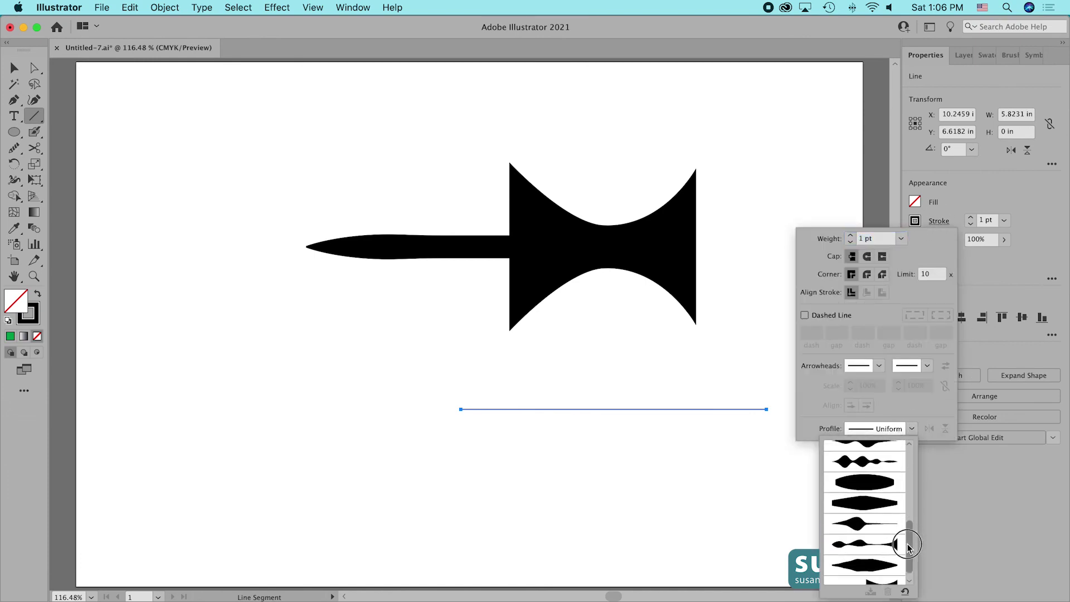
{"action": "left_click", "coordinate": [880, 575]}
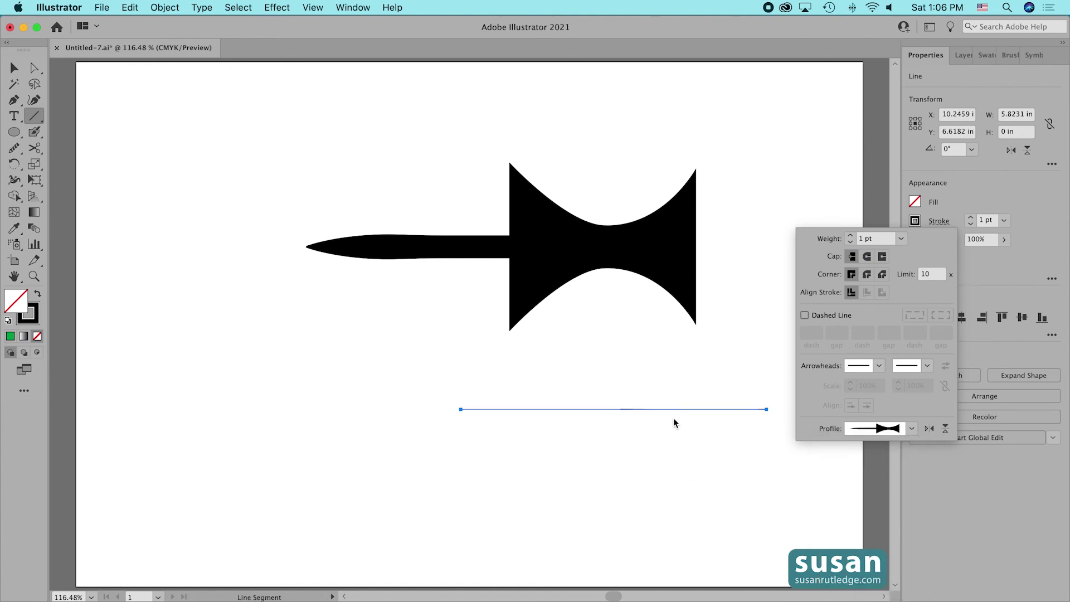
- Raise the new line's stroke weight to 156 pt
{"action": "left_click", "coordinate": [850, 235]}
{"action": "left_click", "coordinate": [850, 235]}
{"action": "left_click", "coordinate": [850, 235]}
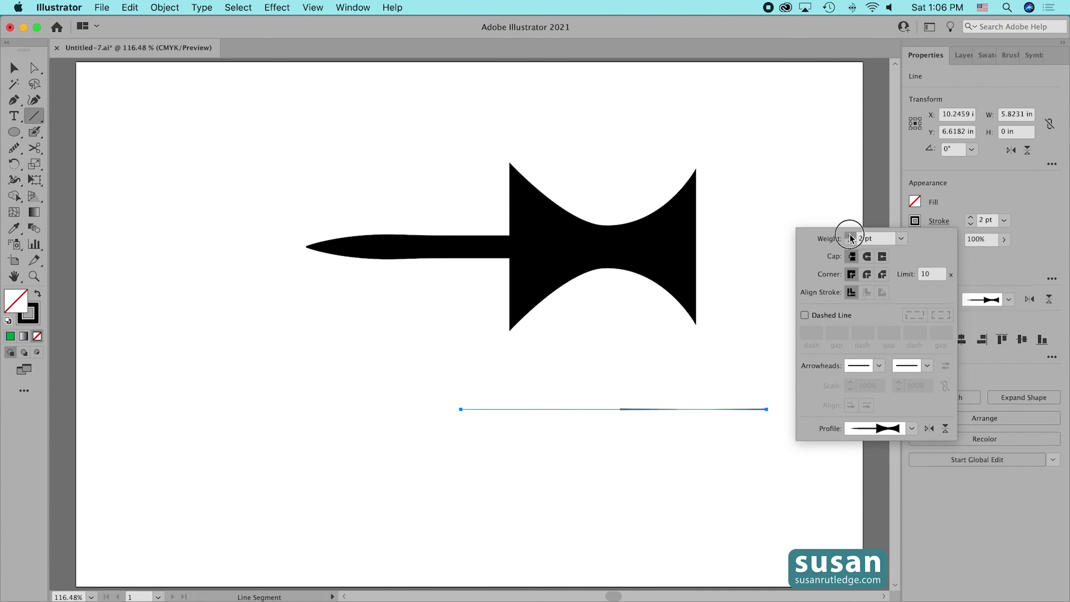
{"action": "left_click_drag", "start_coordinate": [850, 236], "coordinate": [851, 238]}
{"action": "left_click_drag", "start_coordinate": [852, 238], "coordinate": [851, 238]}
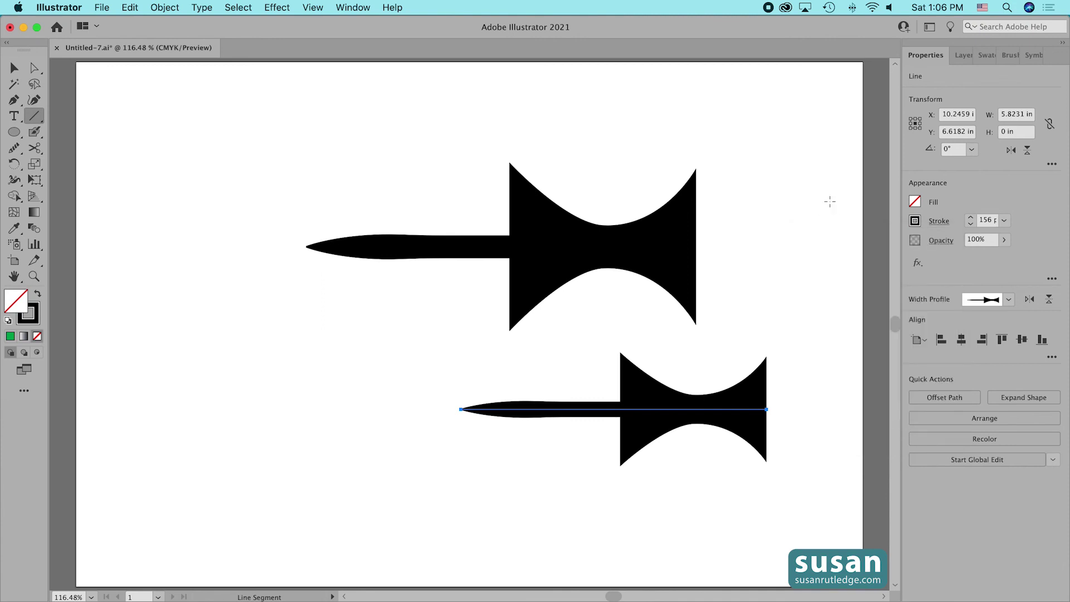